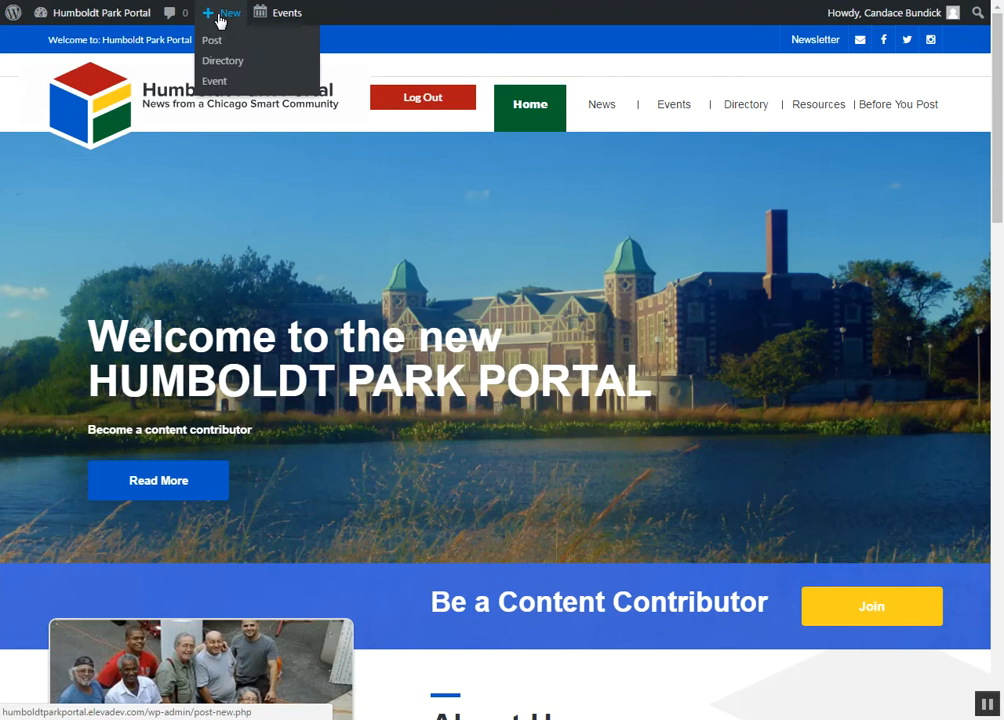
Step: Add a new event from the site dashboard and title it "Event Title"
{"action": "mouse_move", "coordinate": [107, 17]}
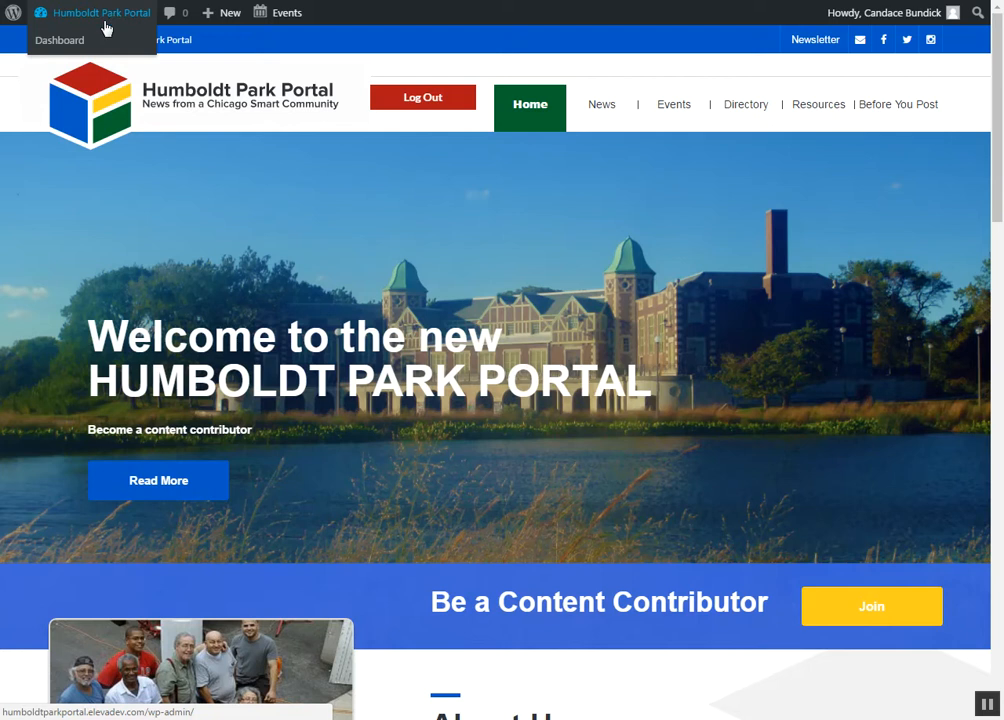
{"action": "left_click", "coordinate": [73, 42]}
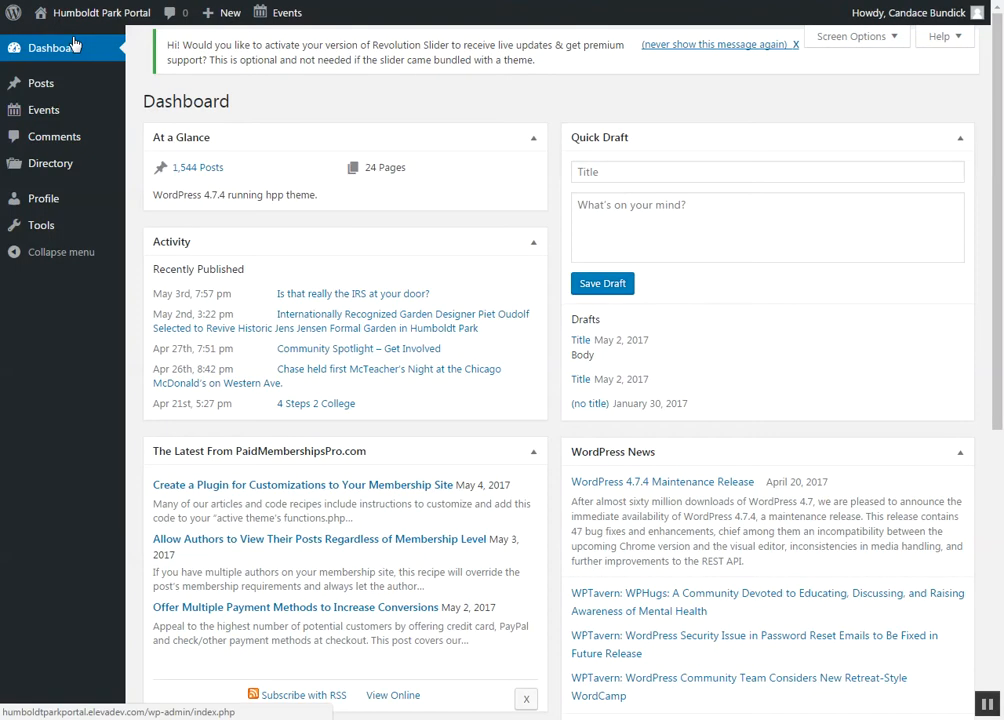
{"action": "mouse_move", "coordinate": [54, 118]}
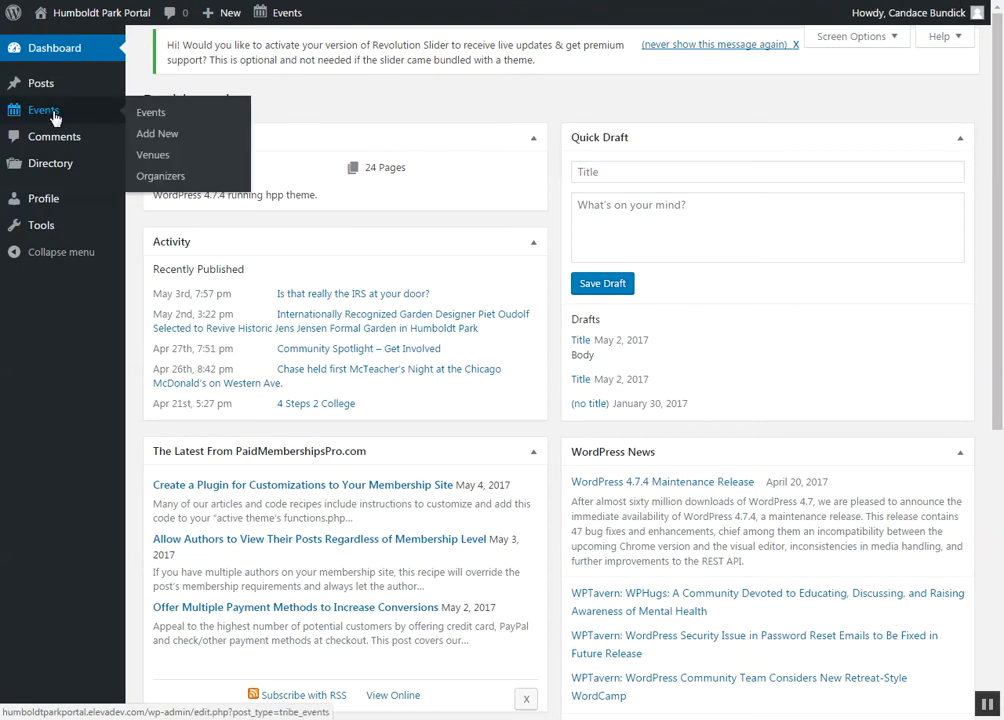
{"action": "left_click", "coordinate": [172, 138]}
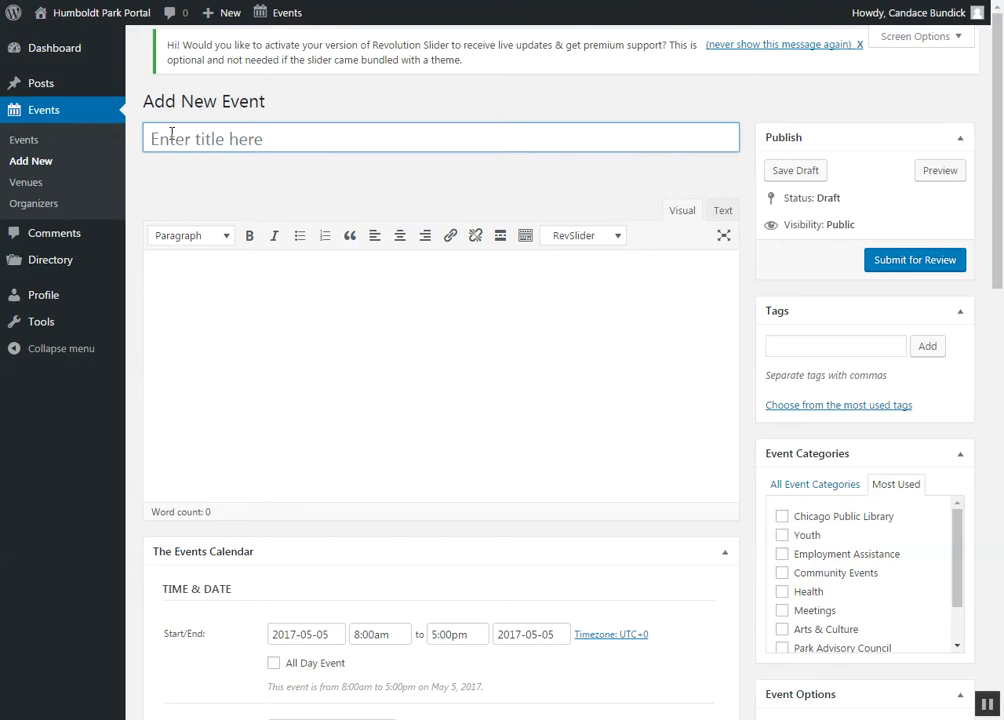
{"action": "type", "text": "Event Title"}
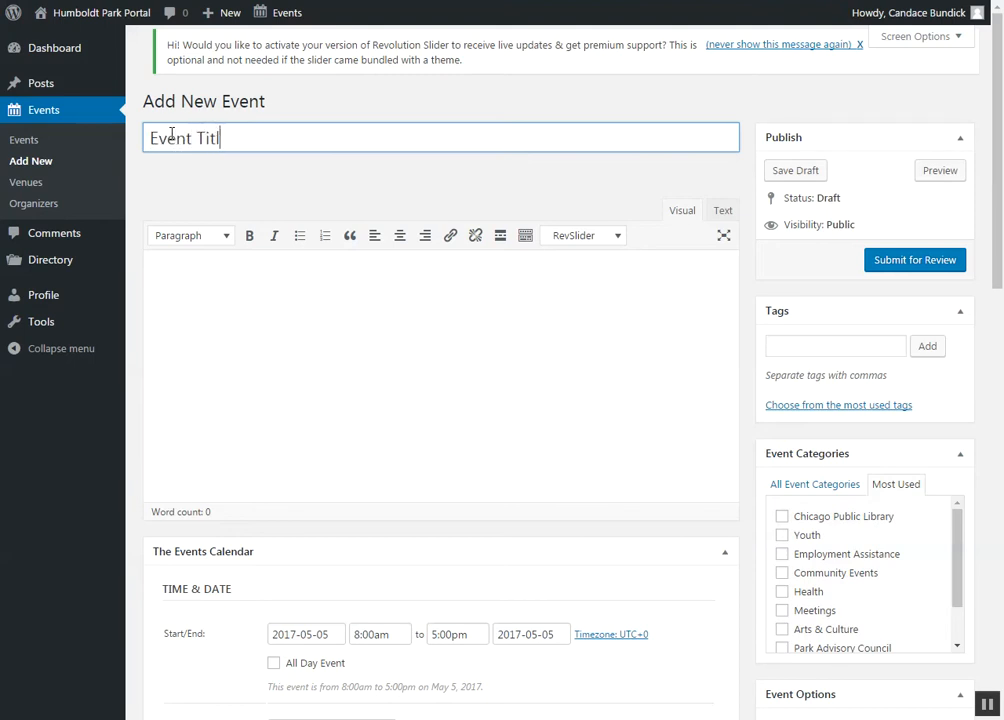
Step: Write "Description. One or two paragraphs." as the first paragraph of the event's body text
{"action": "left_click", "coordinate": [246, 289]}
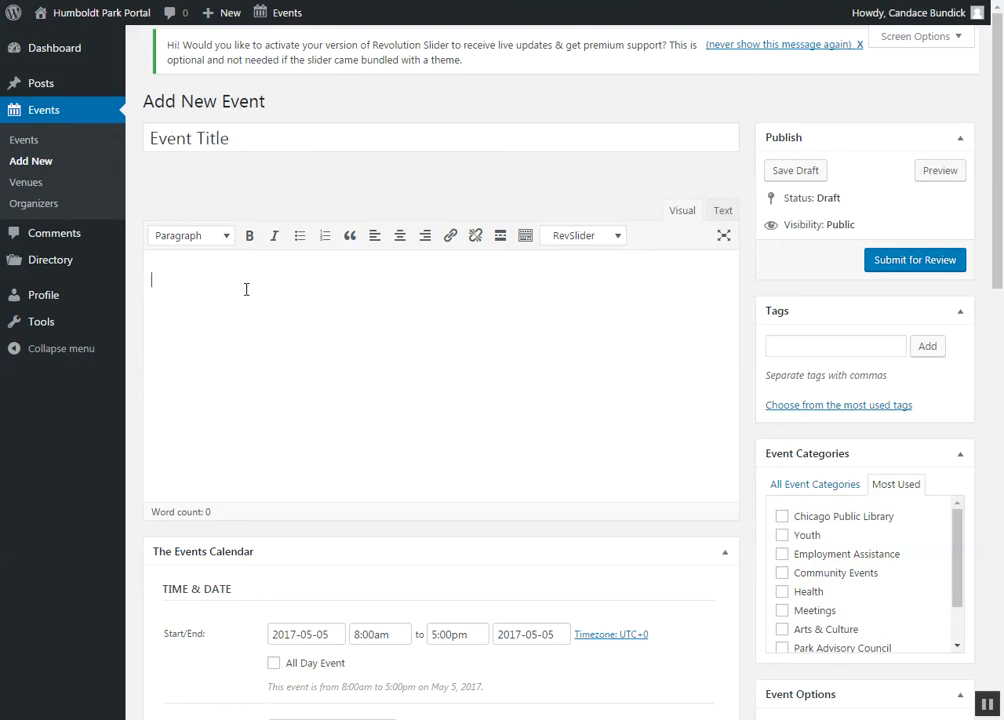
{"action": "type", "text": "D"}
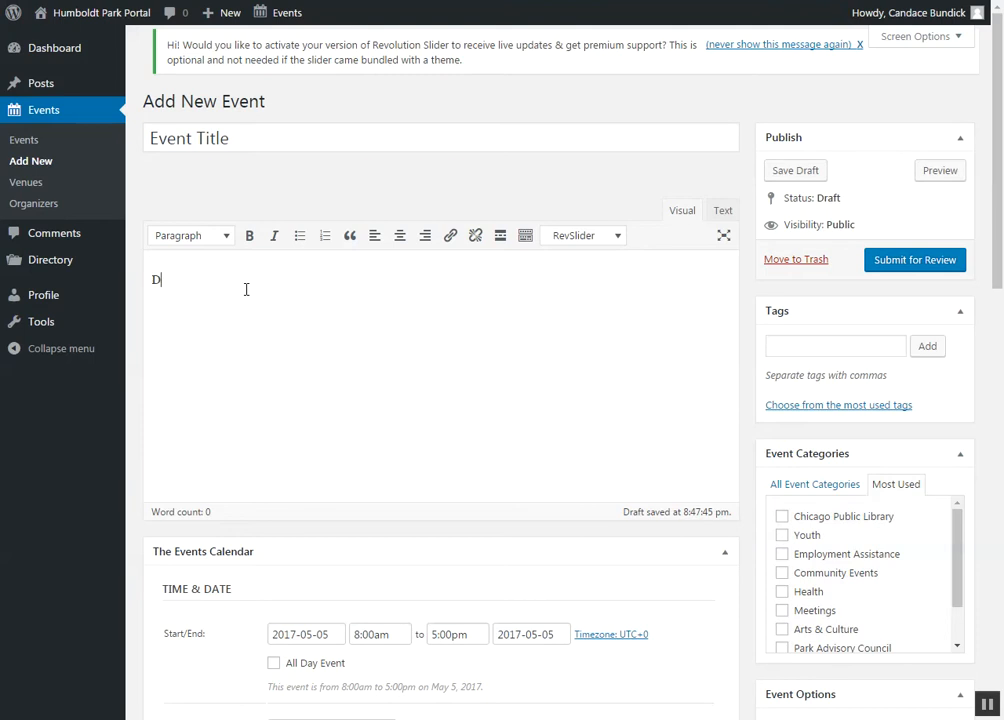
{"action": "type", "text": "escript"}
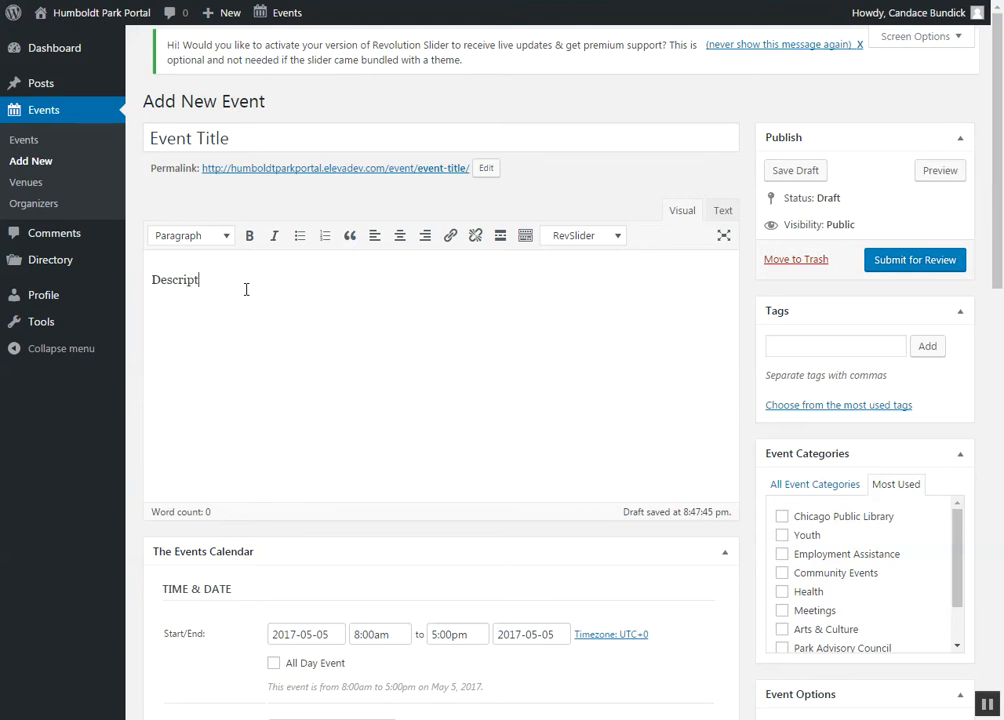
{"action": "type", "text": "ion. One.or two paragraphs."}
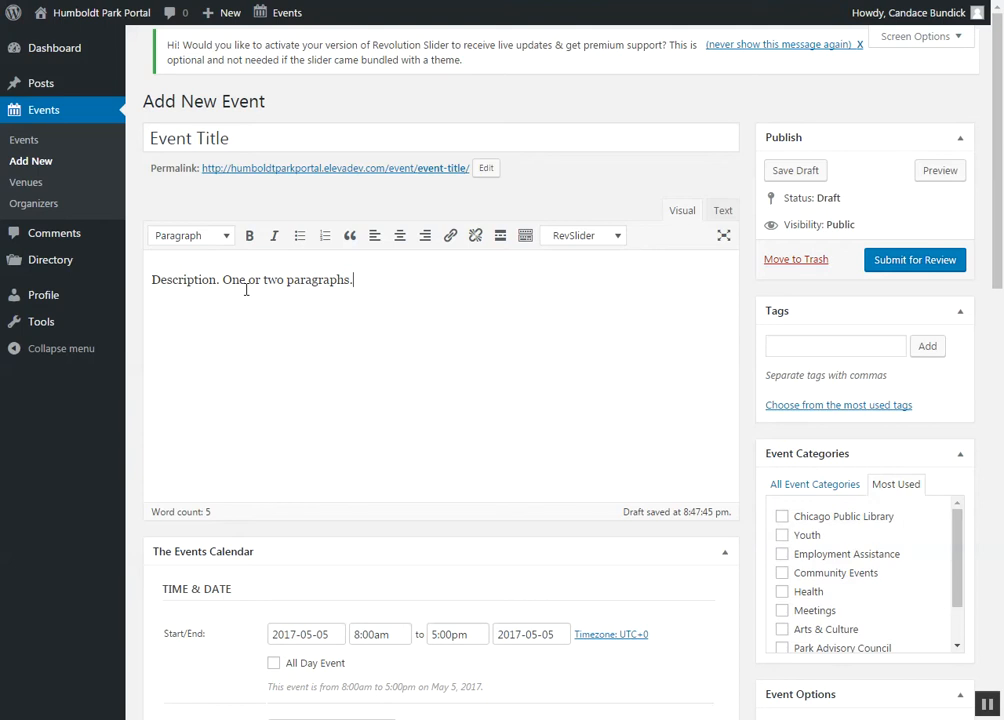
Step: Add a second paragraph reading "For more information visit our website" to the event description
{"action": "key", "text": "Return"}
{"action": "type", "text": "For more information visit we"}
{"action": "key", "text": "BackSpace"}
{"action": "key", "text": "BackSpace"}
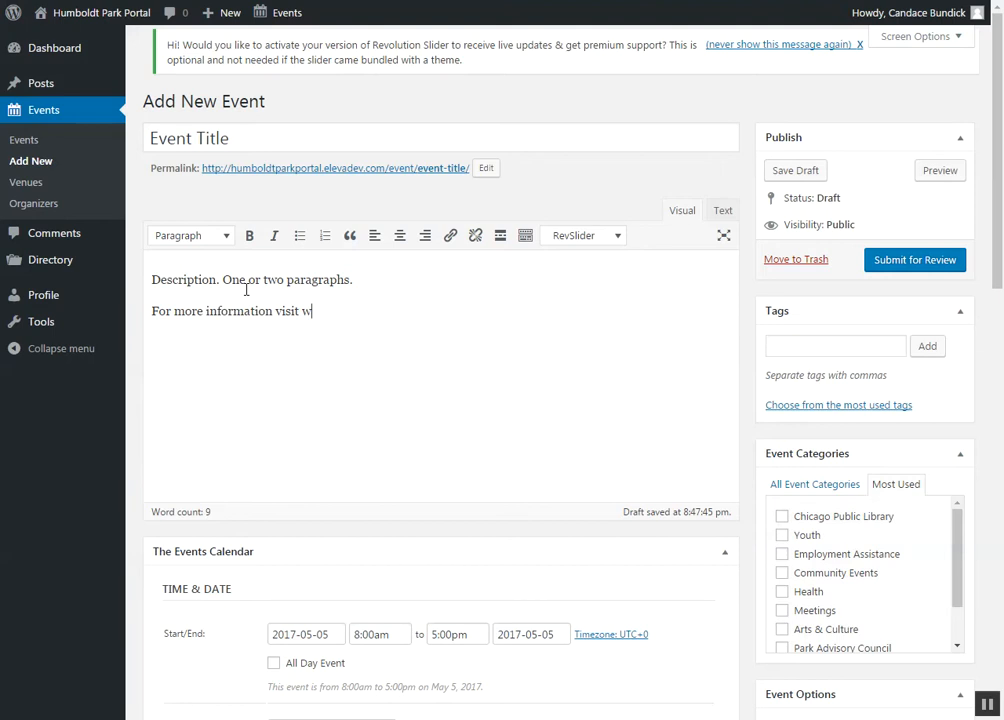
{"action": "type", "text": "our website"}
{"action": "left_click_drag", "start_coordinate": [368, 311], "coordinate": [324, 311]}
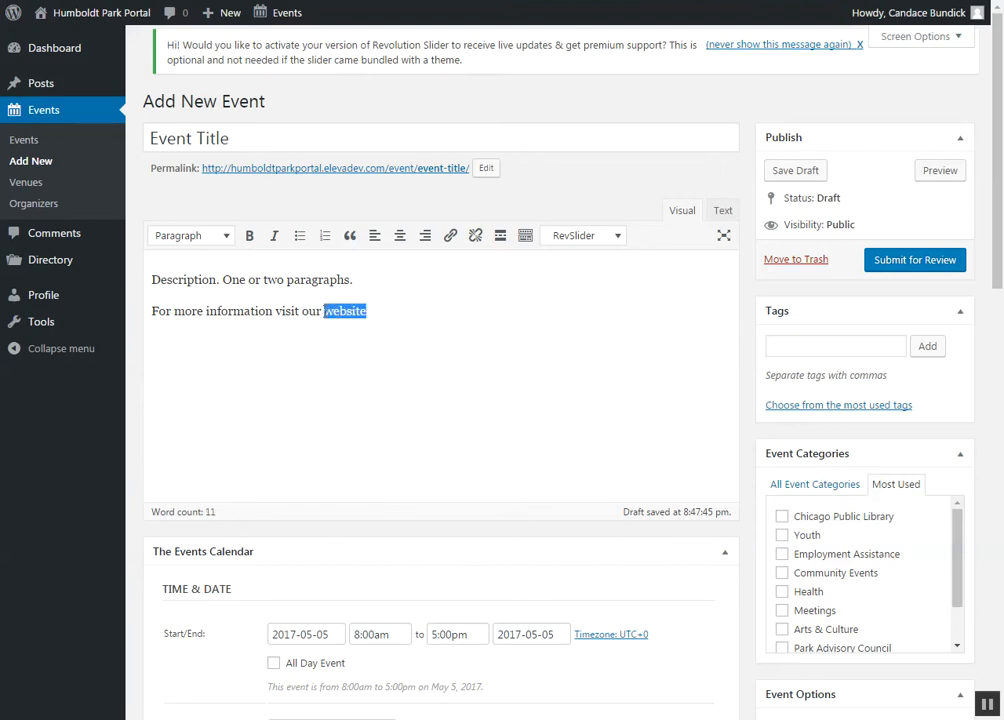
{"action": "left_click", "coordinate": [450, 238]}
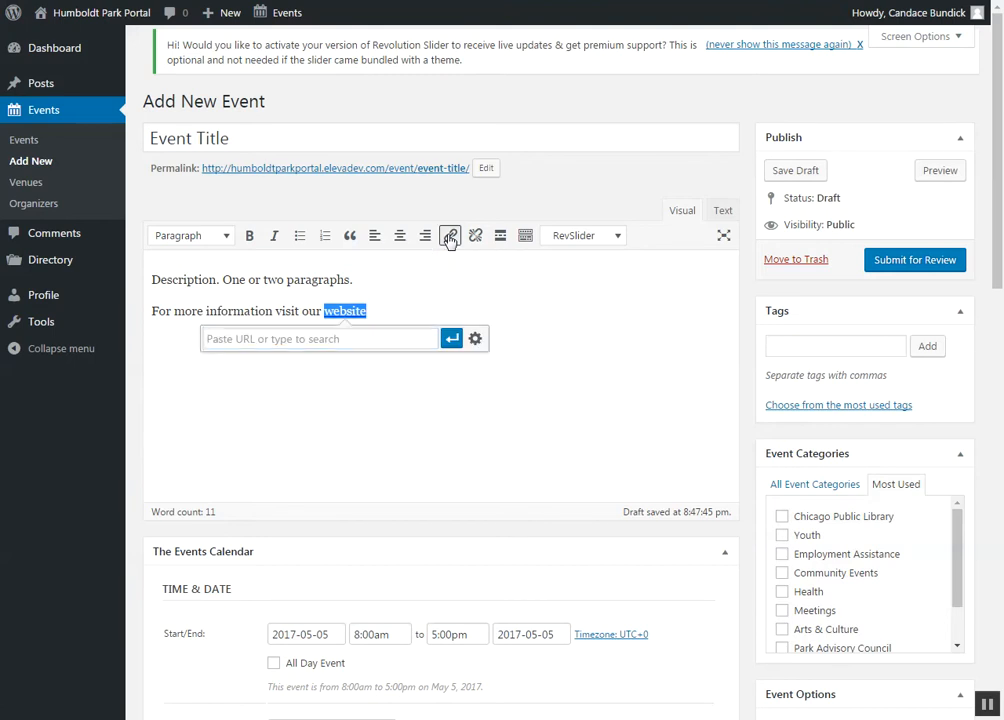
{"action": "left_click", "coordinate": [477, 340]}
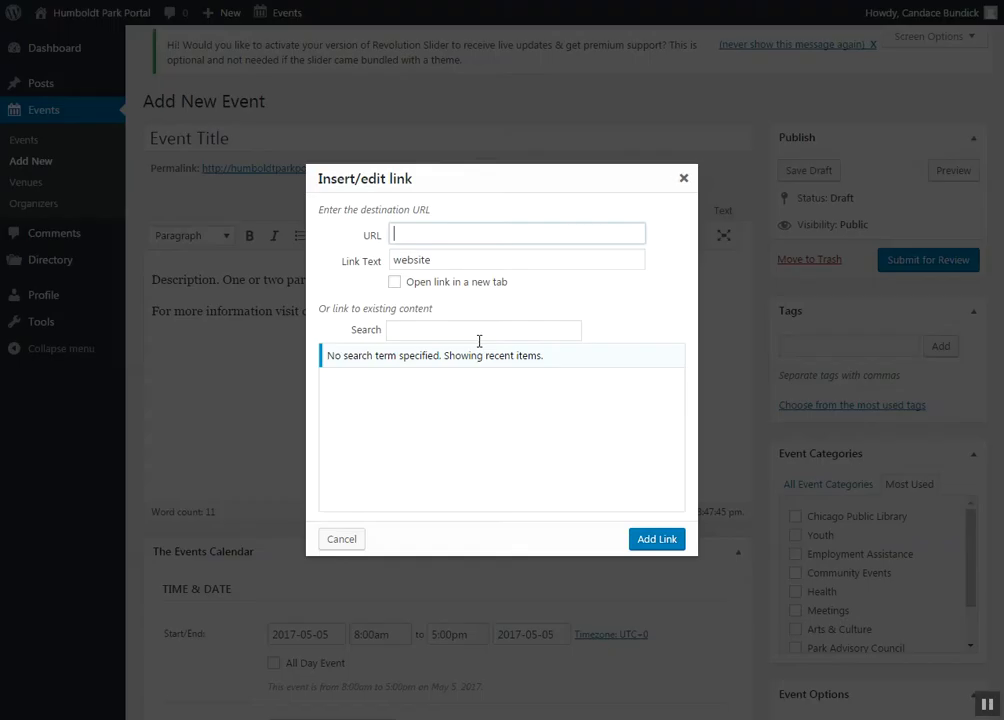
{"action": "type", "text": "w"}
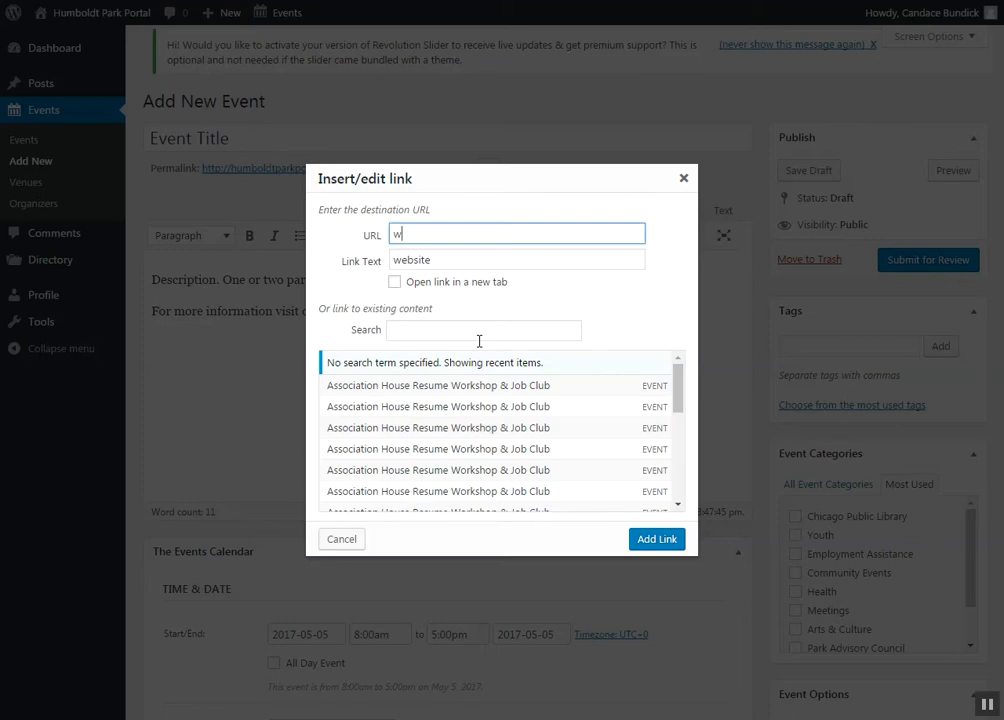
{"action": "type", "text": "ww.website.com"}
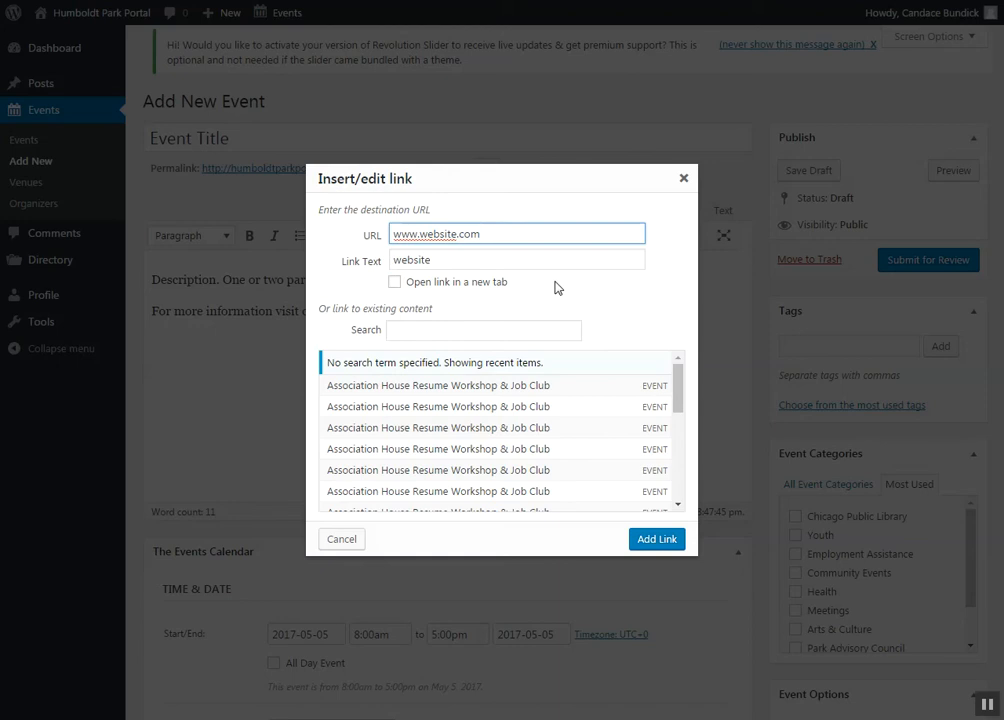
{"action": "left_click", "coordinate": [491, 293]}
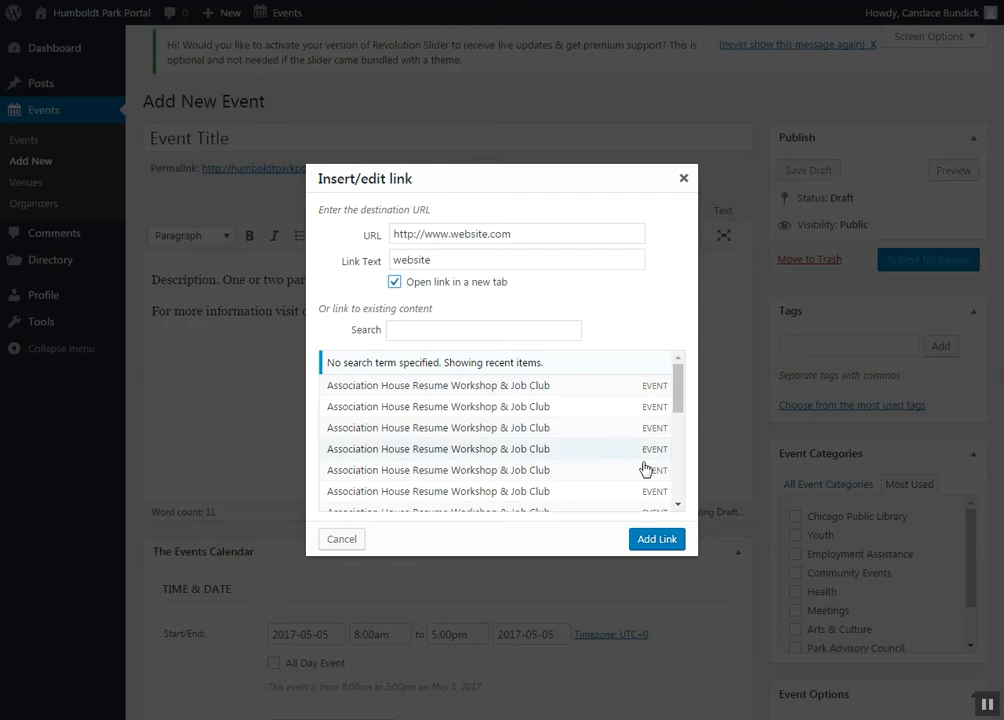
{"action": "left_click", "coordinate": [666, 541]}
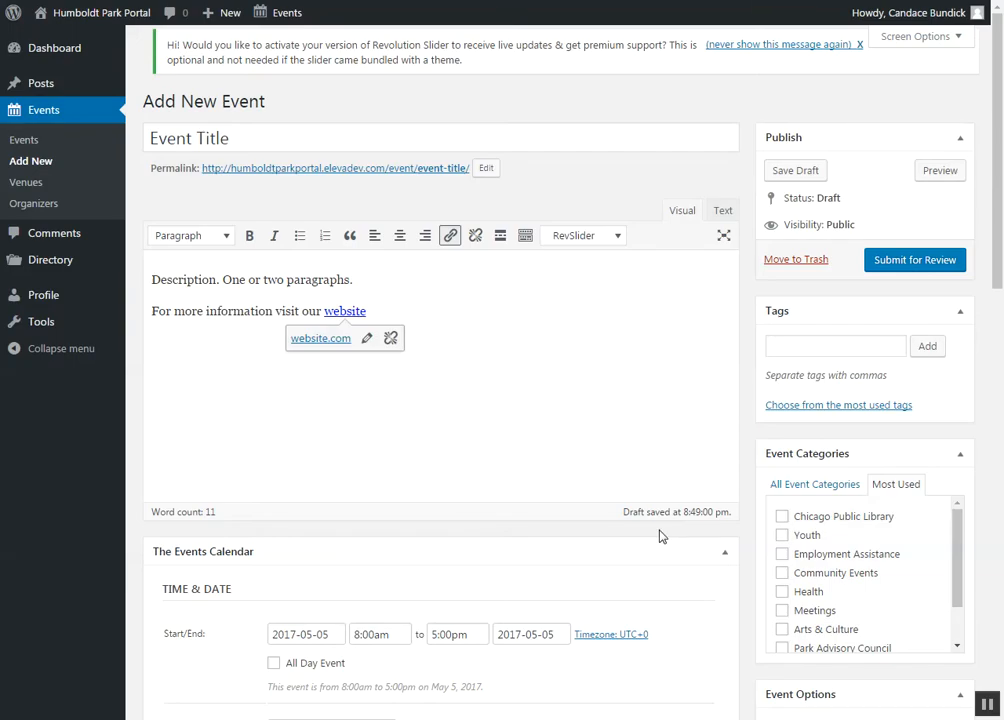
Step: Continue the sentence after the "website" link with "or phone or email address."
{"action": "type", "text": ". O"}
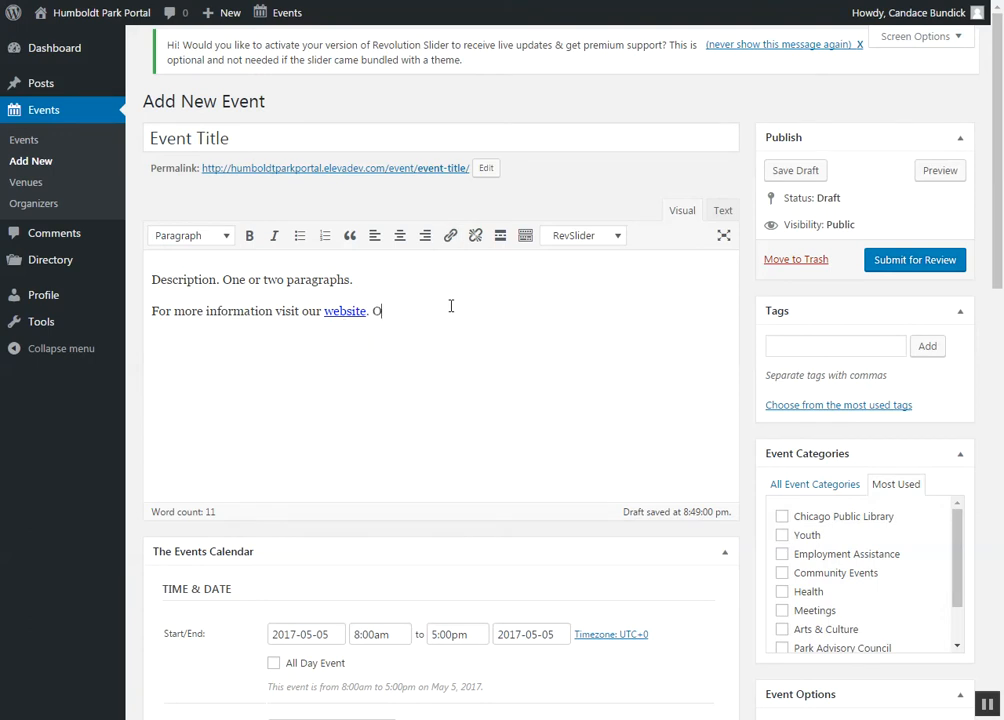
{"action": "key", "text": "BackSpace"}
{"action": "type", "text": "or phone or email address."}
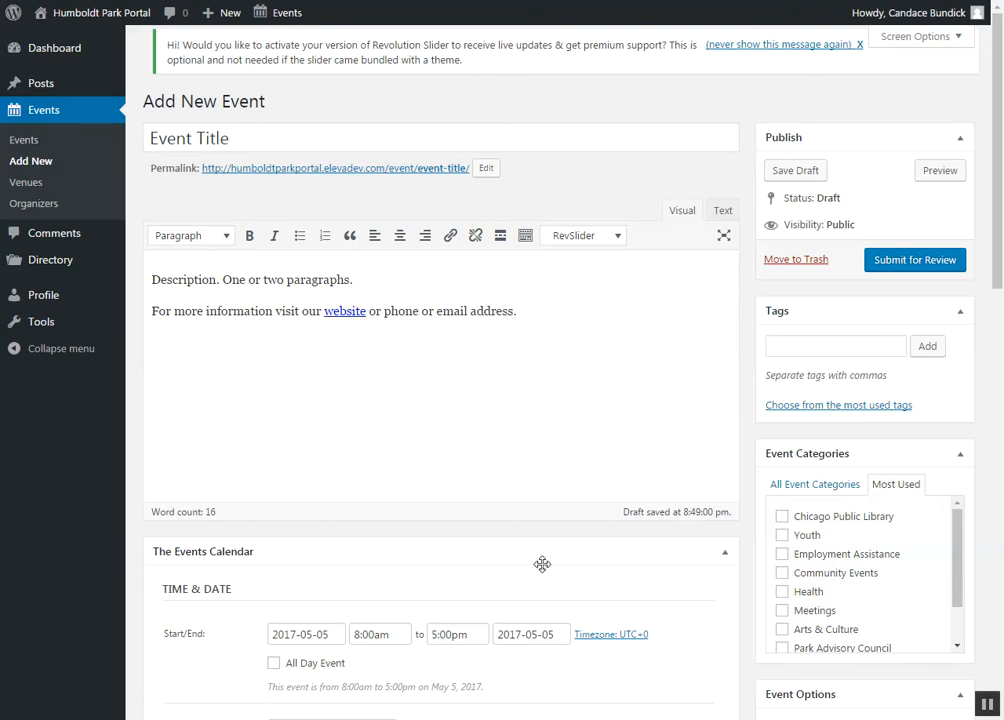
Step: Set the event's start date to 2017-06-02
{"action": "left_click", "coordinate": [327, 634]}
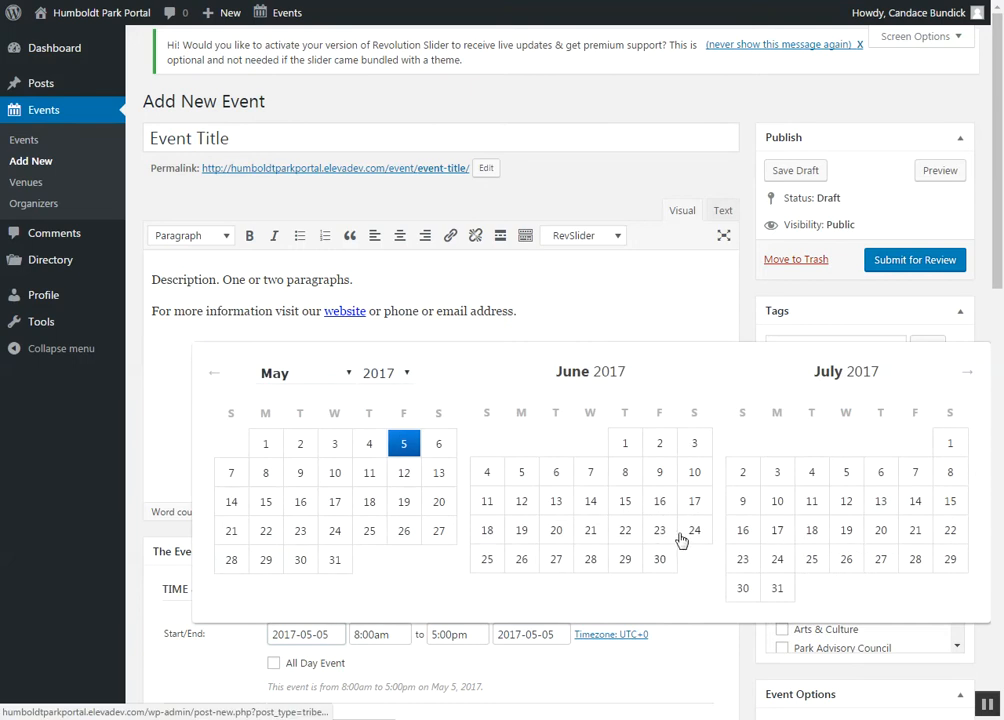
{"action": "scroll", "coordinate": [681, 537], "scroll_direction": "down", "scroll_amount": 3}
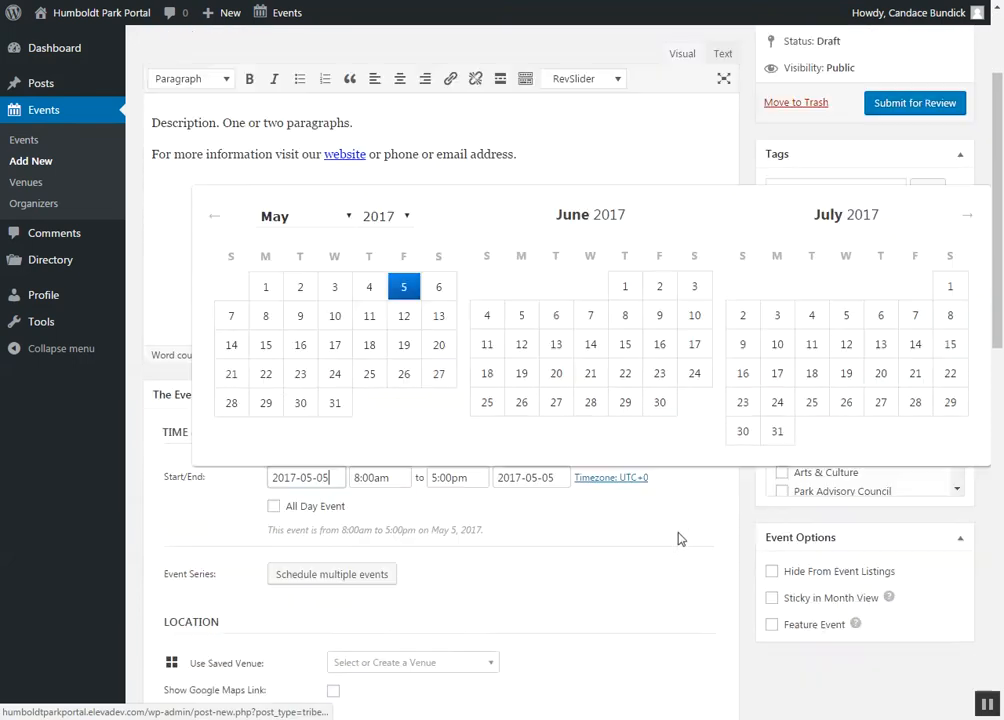
{"action": "left_click", "coordinate": [660, 288]}
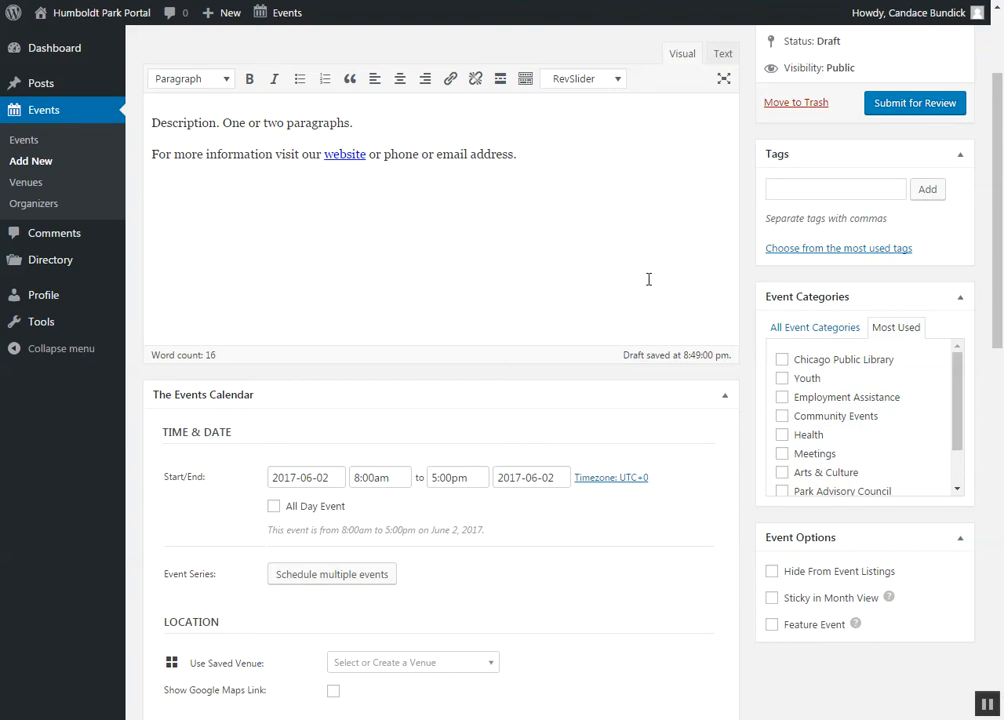
Step: Set the event to run from 12:00pm to 3:00pm, leaving it not marked as an all-day event
{"action": "left_click", "coordinate": [384, 478]}
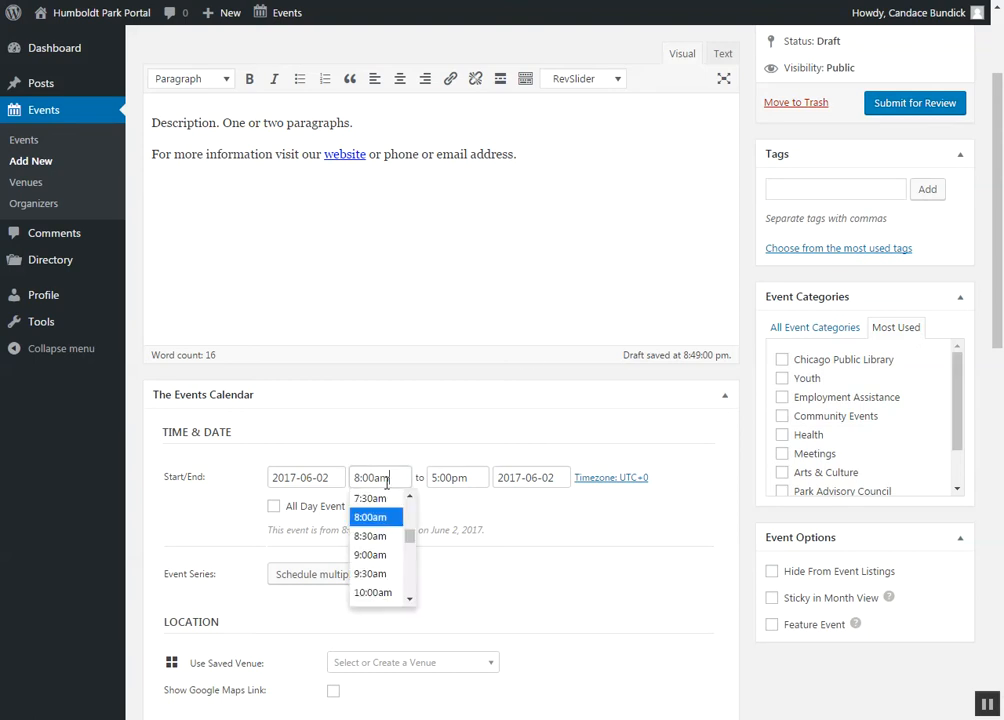
{"action": "scroll", "coordinate": [411, 584], "scroll_direction": "down", "scroll_amount": 3}
{"action": "left_click", "coordinate": [393, 565]}
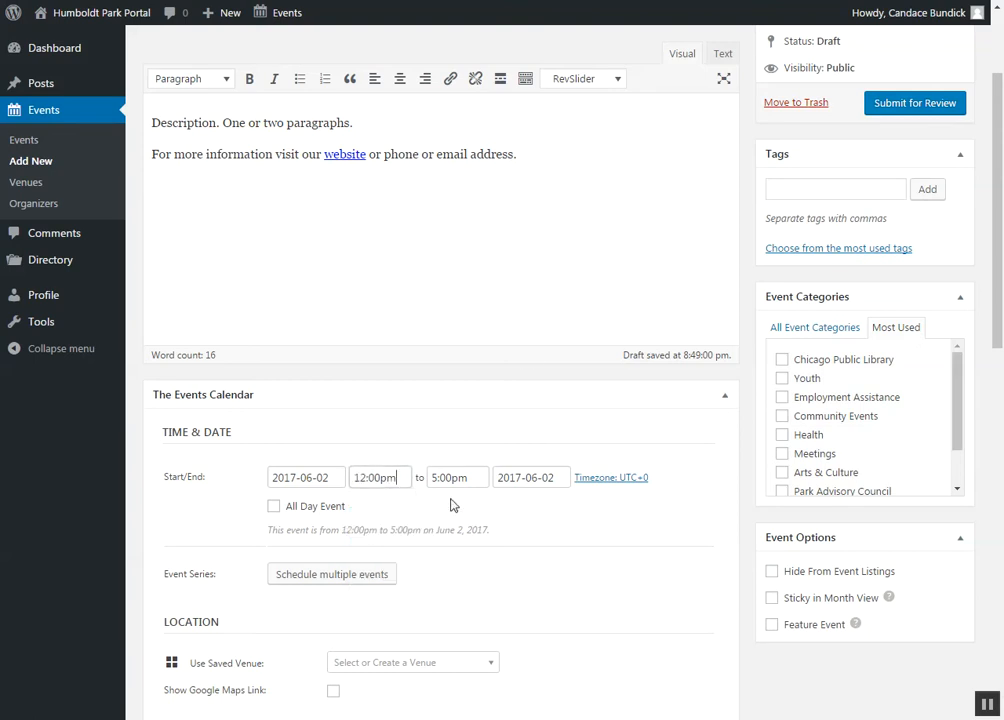
{"action": "left_click", "coordinate": [475, 479]}
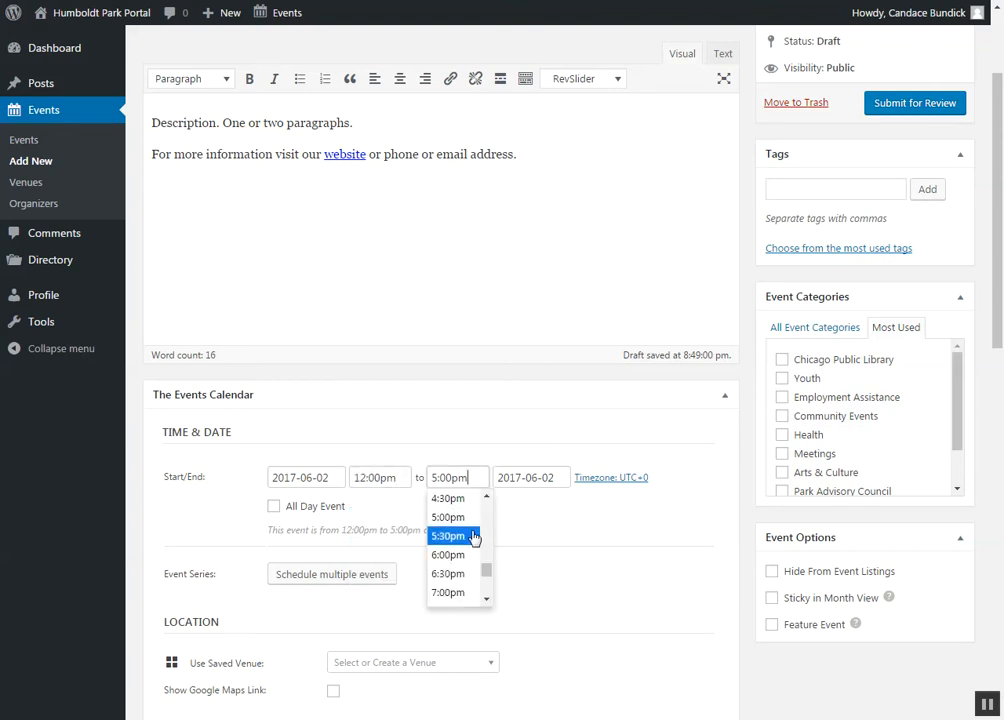
{"action": "scroll", "coordinate": [487, 541], "scroll_direction": "up", "scroll_amount": 2}
{"action": "scroll", "coordinate": [486, 541], "scroll_direction": "up", "scroll_amount": 1}
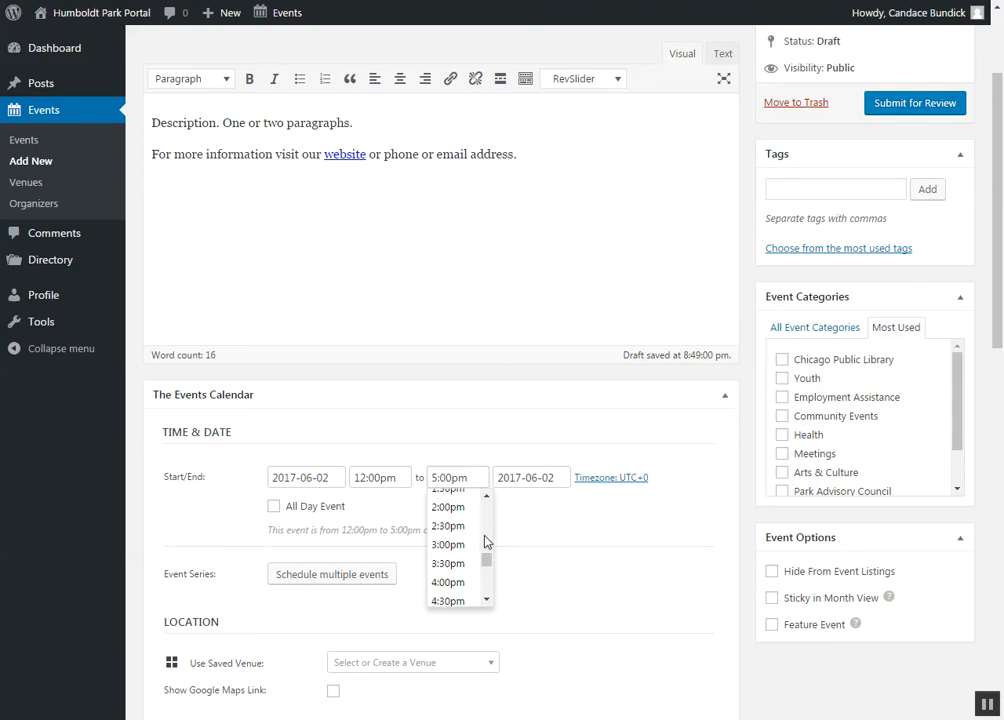
{"action": "left_click", "coordinate": [472, 541]}
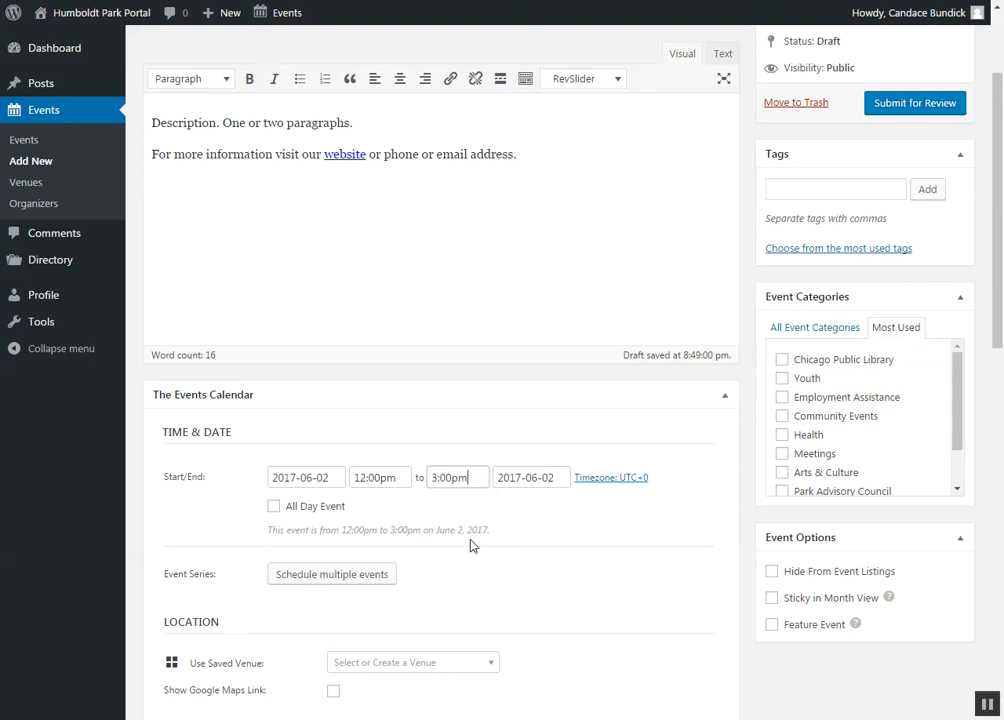
{"action": "left_click", "coordinate": [279, 511]}
{"action": "left_click", "coordinate": [274, 507]}
Step: Schedule multiple events by adding a one-time (Once) occurrence to the event series on 2017-06-03
{"action": "left_click", "coordinate": [357, 578]}
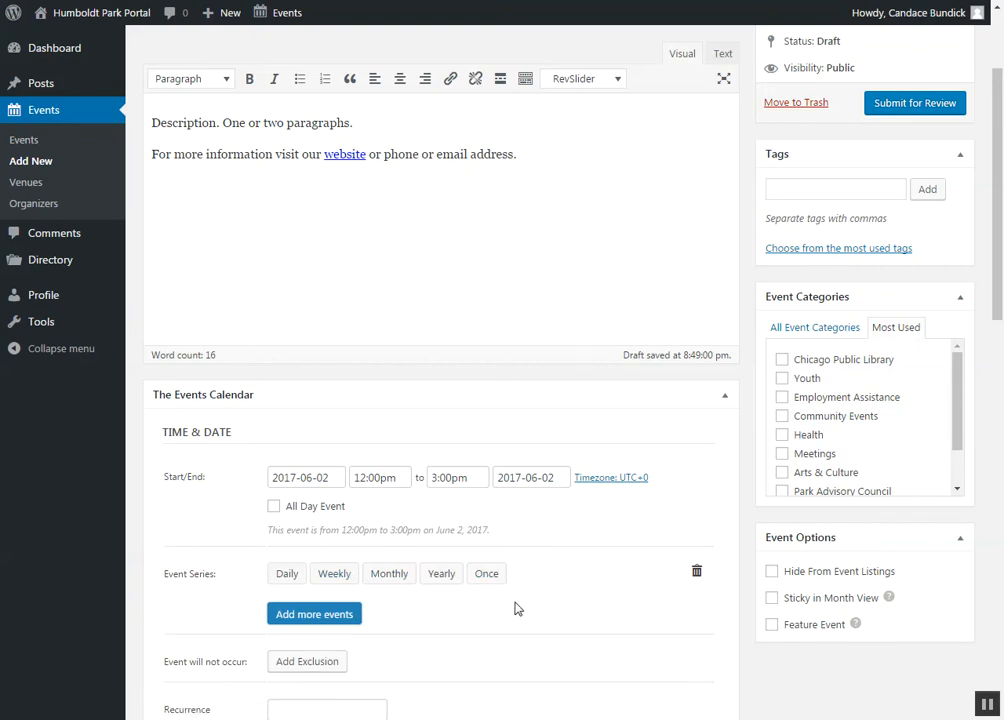
{"action": "scroll", "coordinate": [515, 608], "scroll_direction": "down", "scroll_amount": 2}
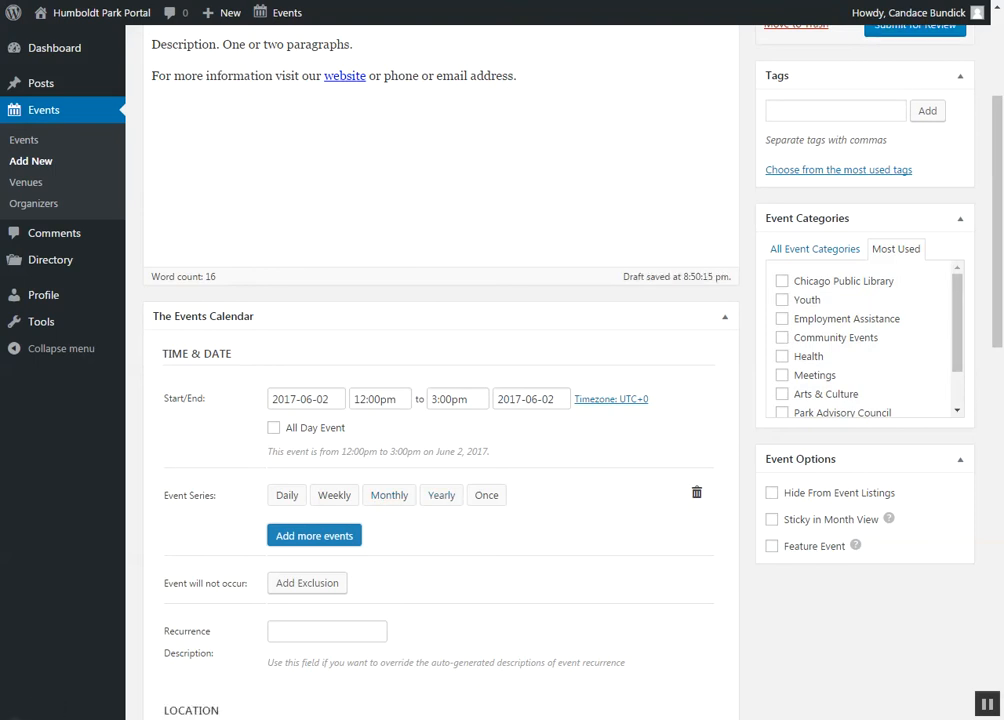
{"action": "left_click", "coordinate": [483, 498]}
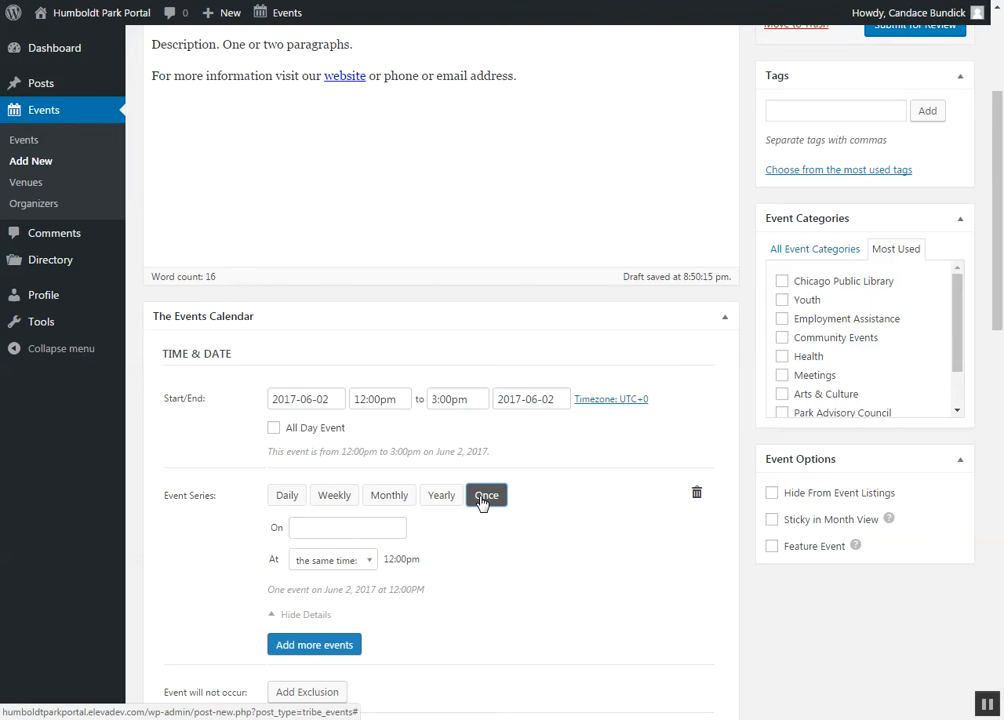
{"action": "left_click", "coordinate": [366, 527]}
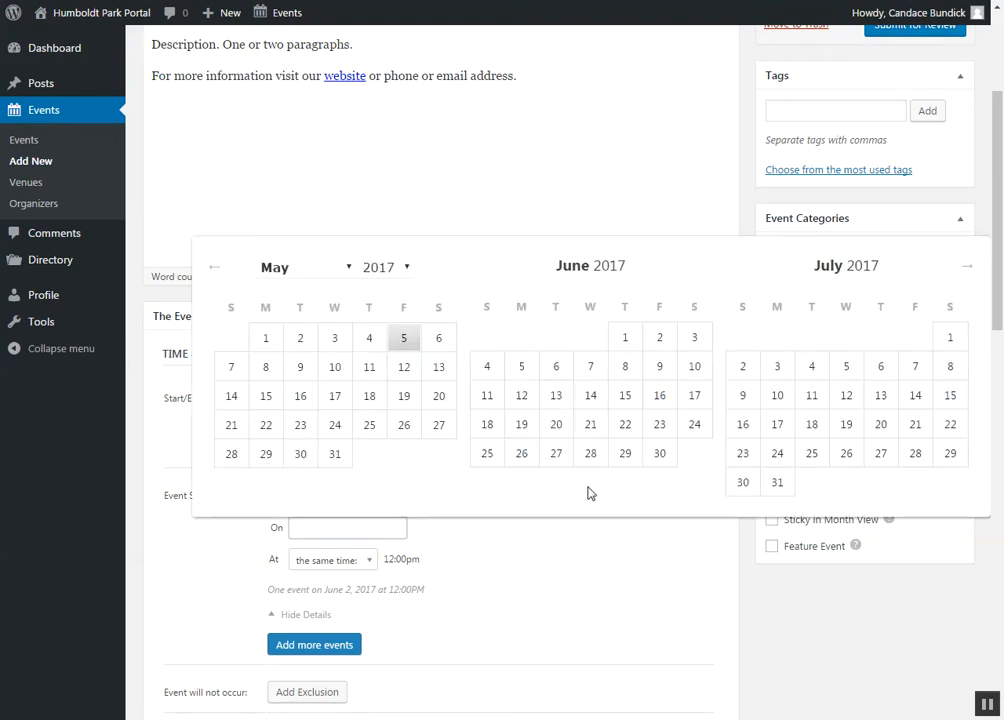
{"action": "left_click", "coordinate": [691, 344]}
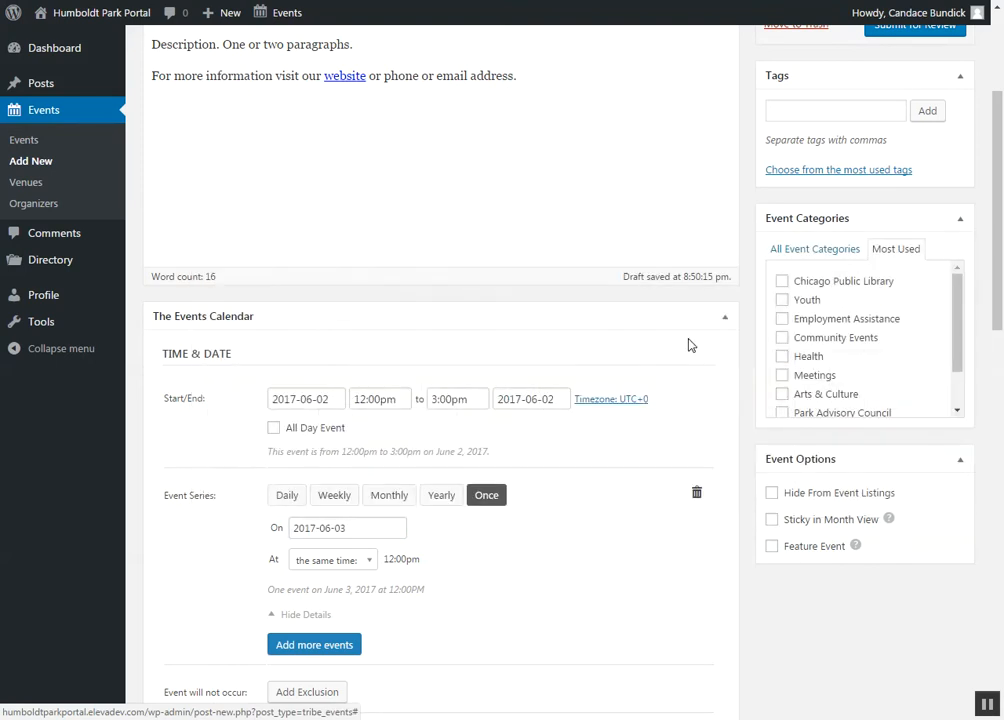
Step: Give the 2017-06-03 occurrence a different time, starting at 2:00pm
{"action": "left_click", "coordinate": [368, 572]}
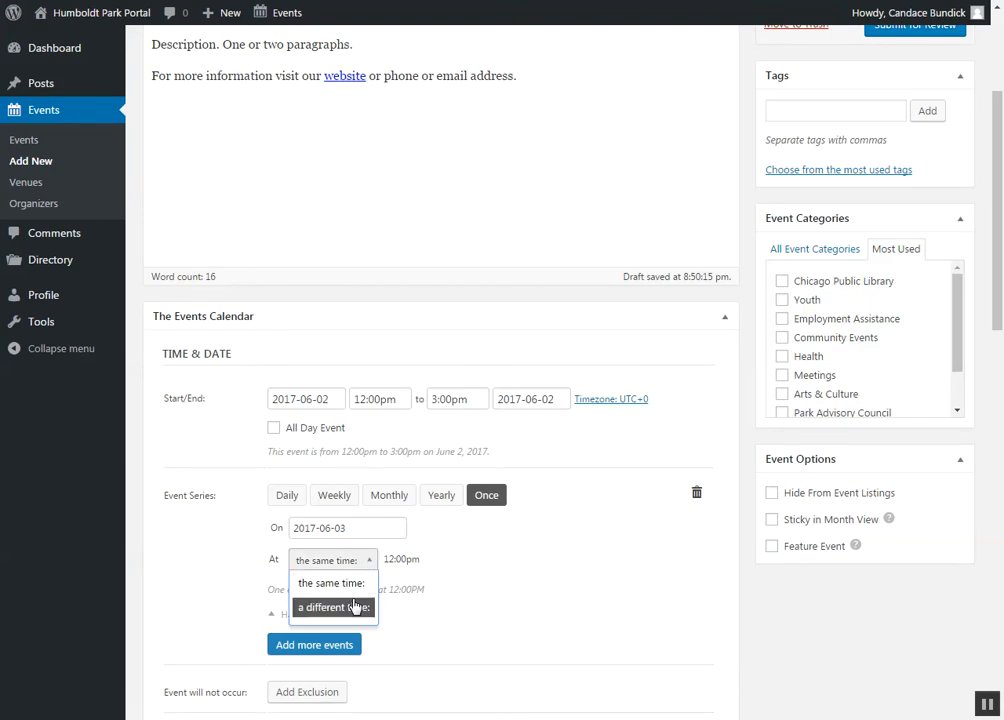
{"action": "left_click", "coordinate": [355, 607]}
{"action": "left_click", "coordinate": [423, 563]}
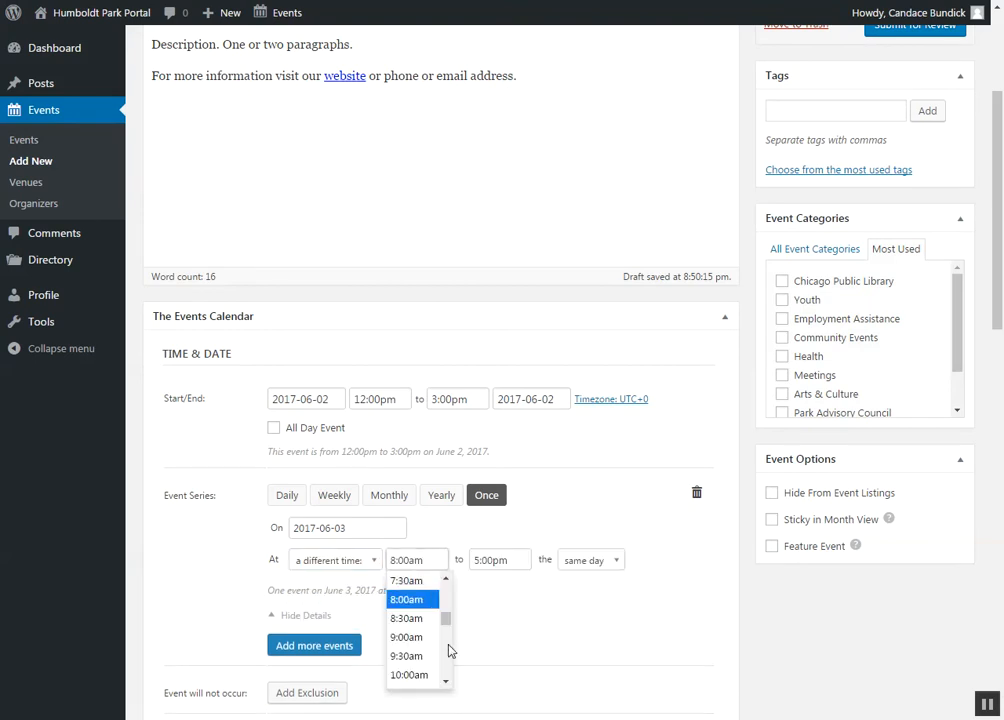
{"action": "scroll", "coordinate": [449, 645], "scroll_direction": "down", "scroll_amount": 5}
{"action": "scroll", "coordinate": [449, 645], "scroll_direction": "down", "scroll_amount": 2}
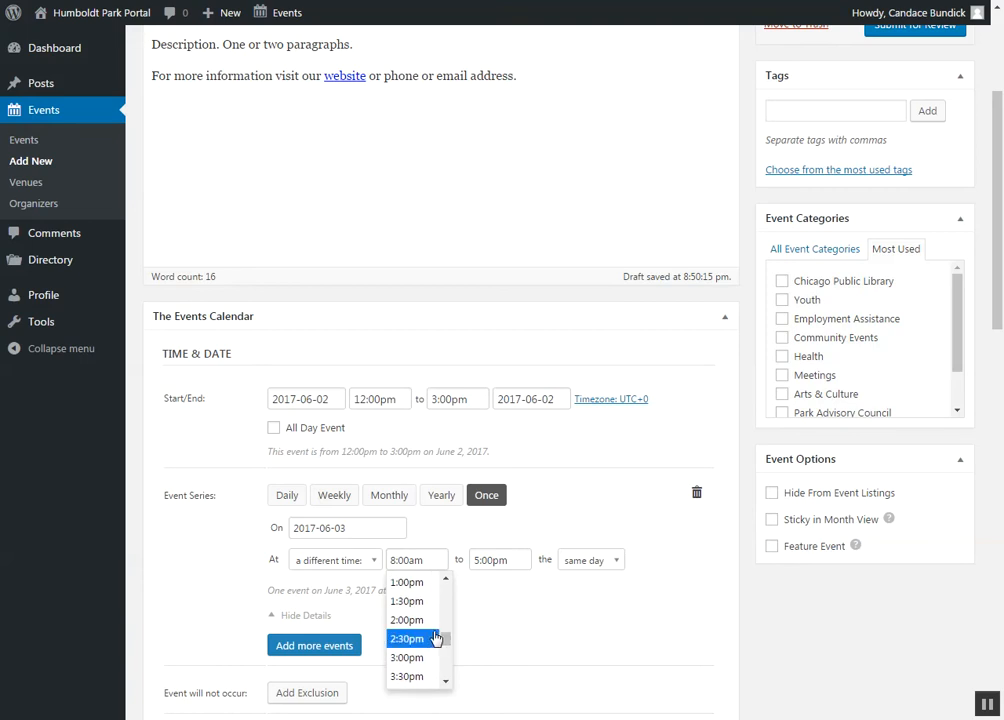
{"action": "left_click", "coordinate": [438, 616]}
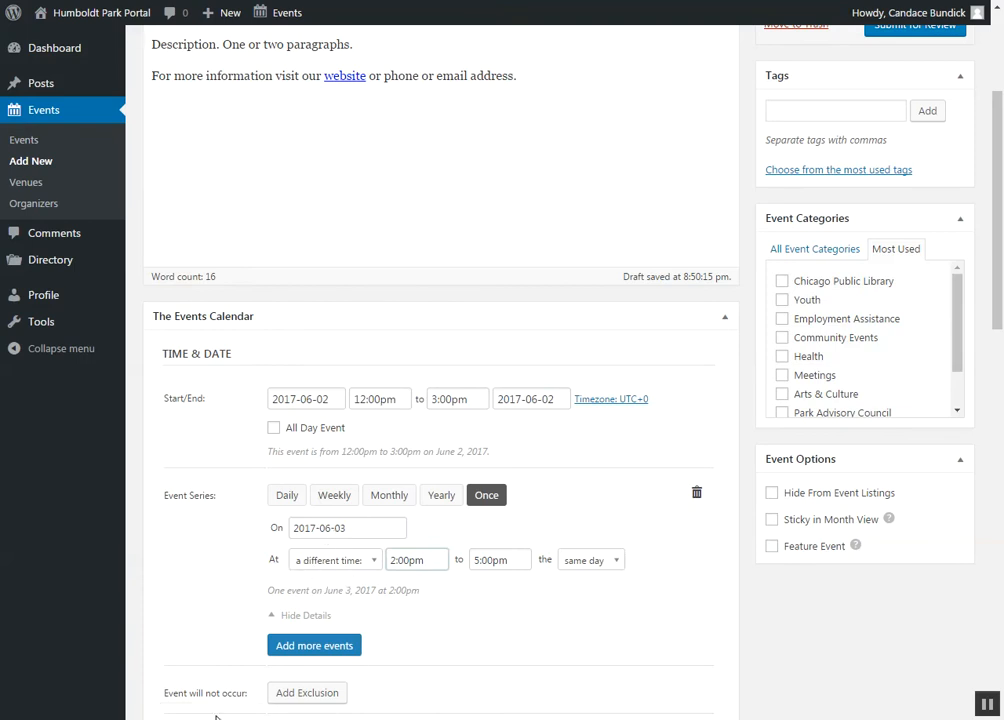
Step: Add another one-time (Once) occurrence to the event series on 2017-06-04
{"action": "scroll", "coordinate": [470, 650], "scroll_direction": "down", "scroll_amount": 1}
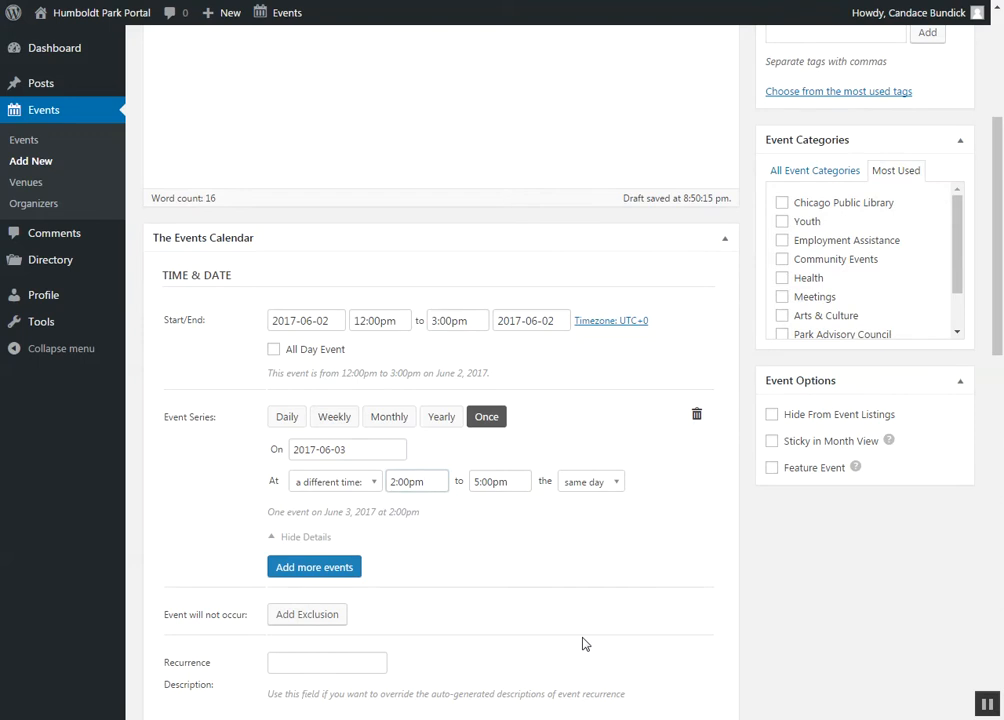
{"action": "left_click", "coordinate": [336, 568]}
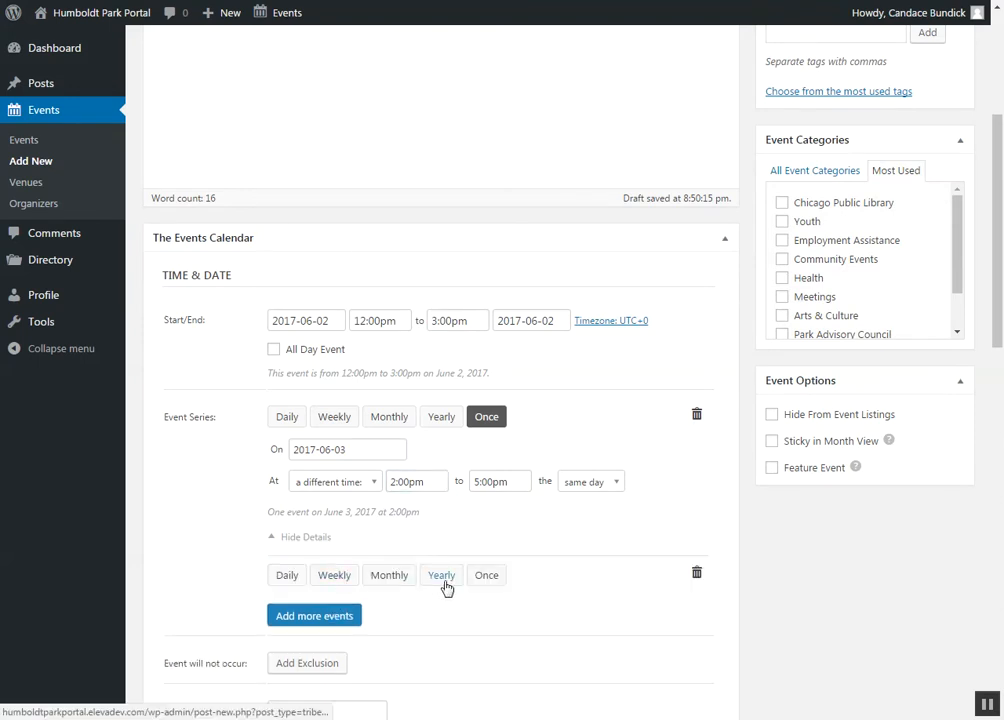
{"action": "left_click", "coordinate": [478, 578]}
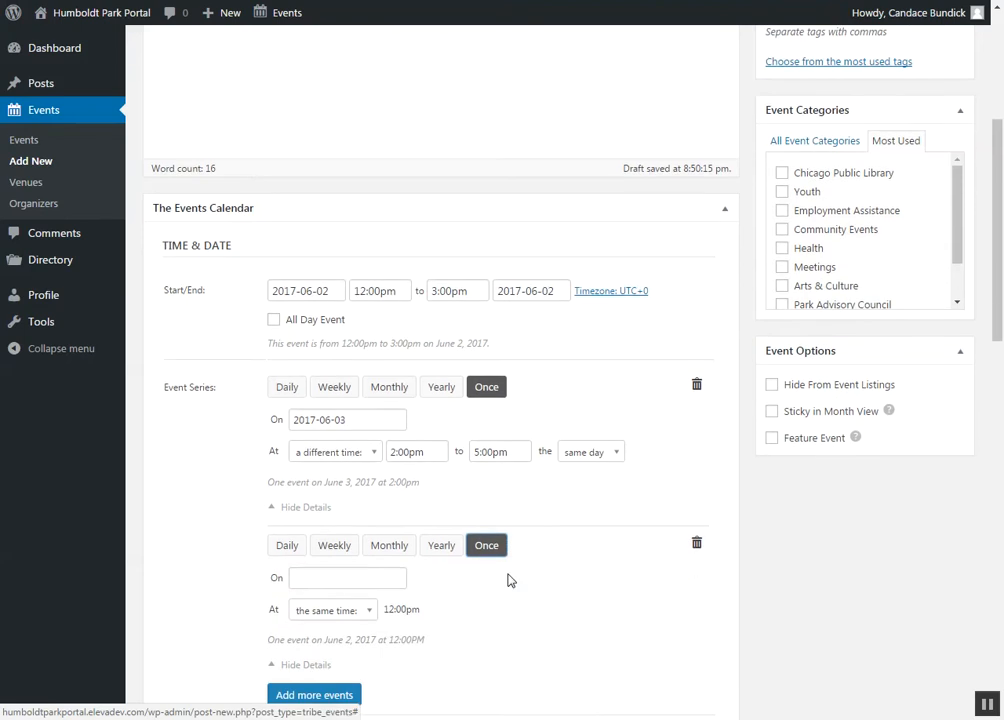
{"action": "scroll", "coordinate": [511, 581], "scroll_direction": "down", "scroll_amount": 2}
{"action": "left_click", "coordinate": [362, 457]}
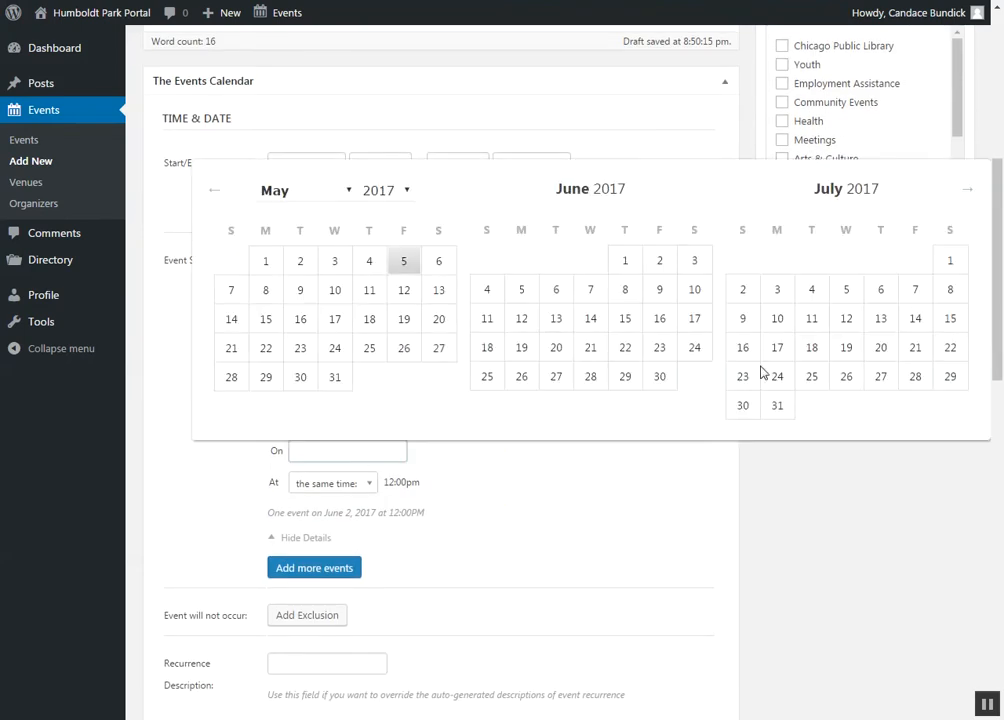
{"action": "left_click", "coordinate": [489, 290]}
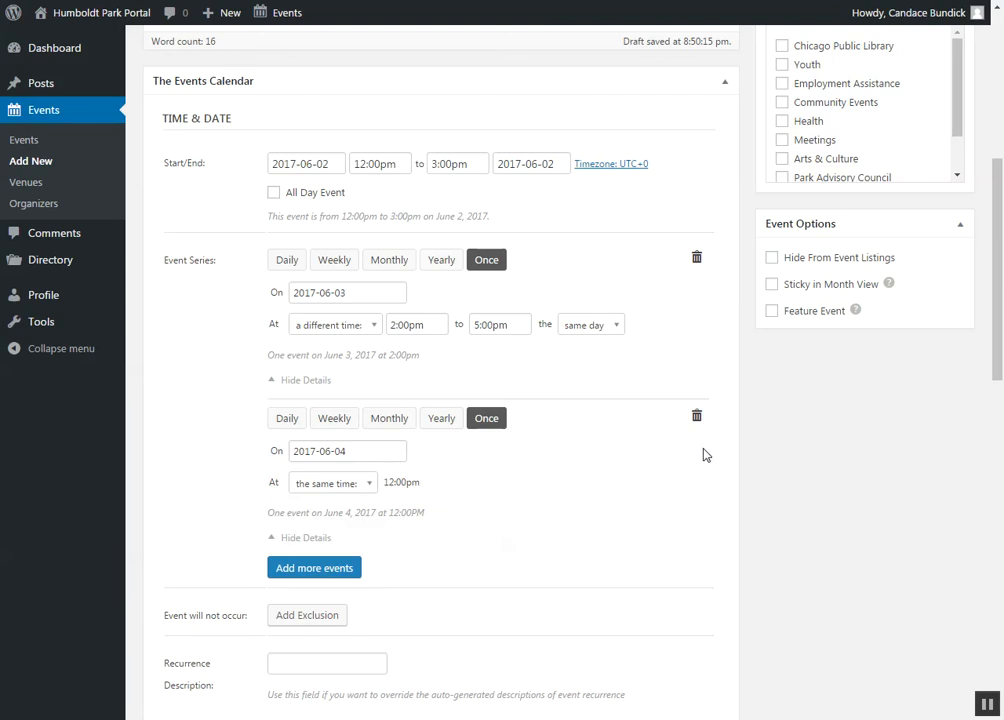
Step: Delete the 2017-06-04 occurrence from the event series
{"action": "left_click", "coordinate": [696, 418]}
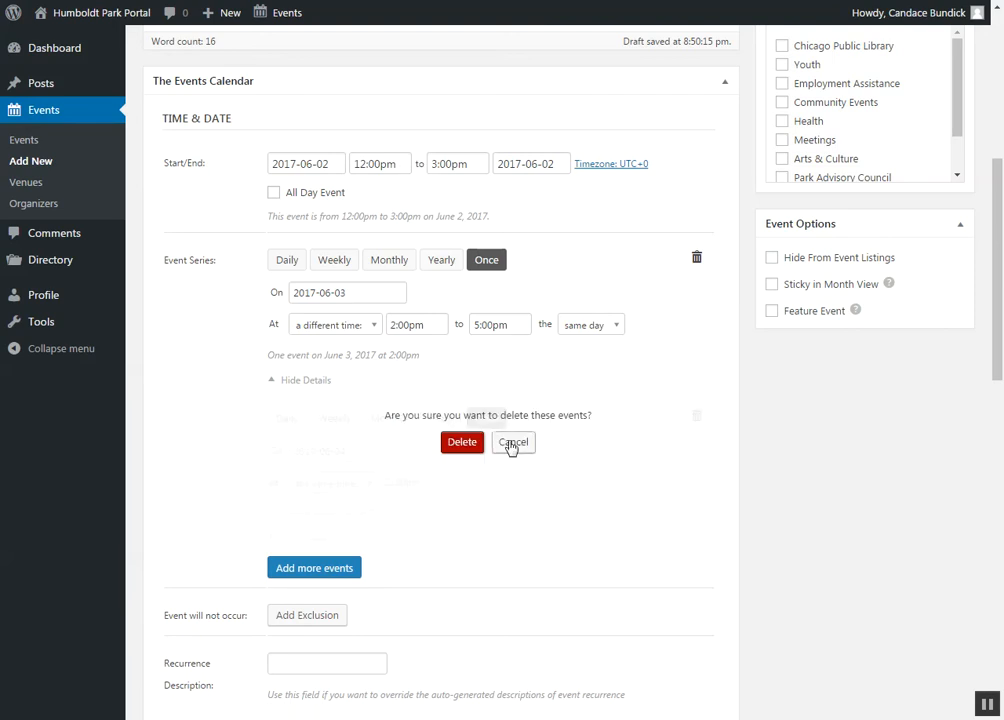
{"action": "left_click", "coordinate": [476, 443]}
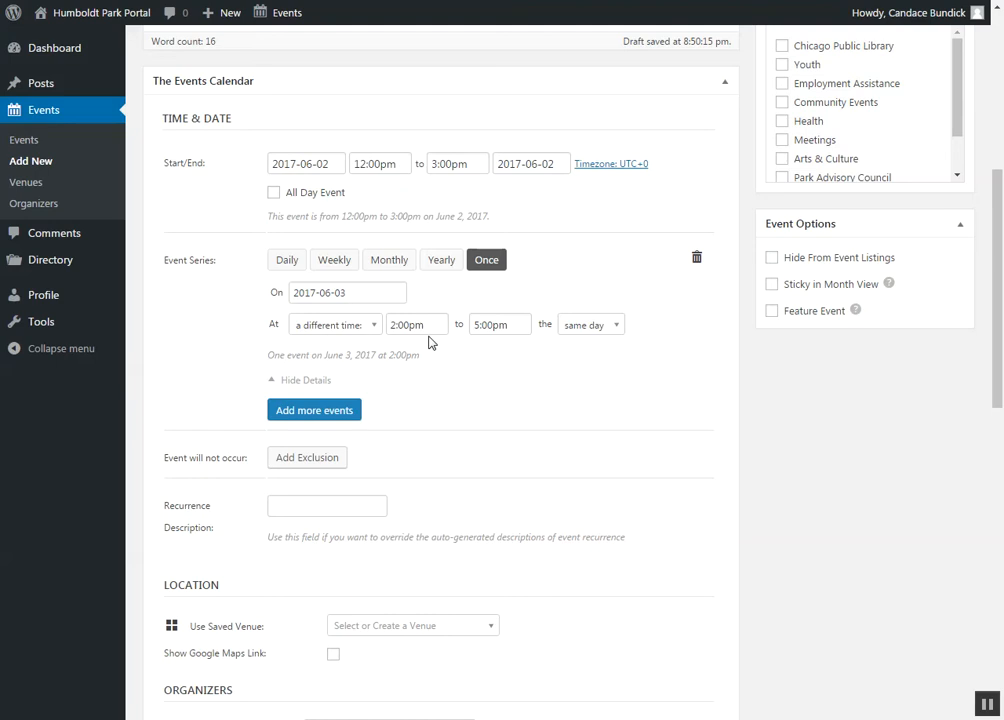
Step: Change the event series to repeat weekly at the same time as the main event, ending on 2017-08-25
{"action": "left_click", "coordinate": [336, 260]}
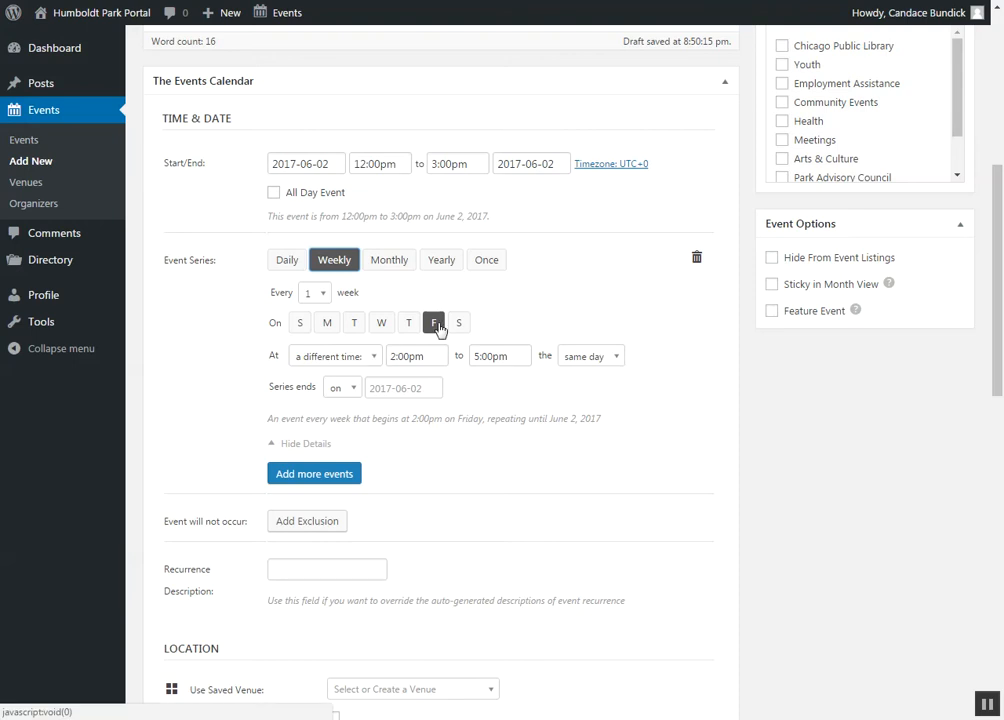
{"action": "left_click", "coordinate": [374, 360]}
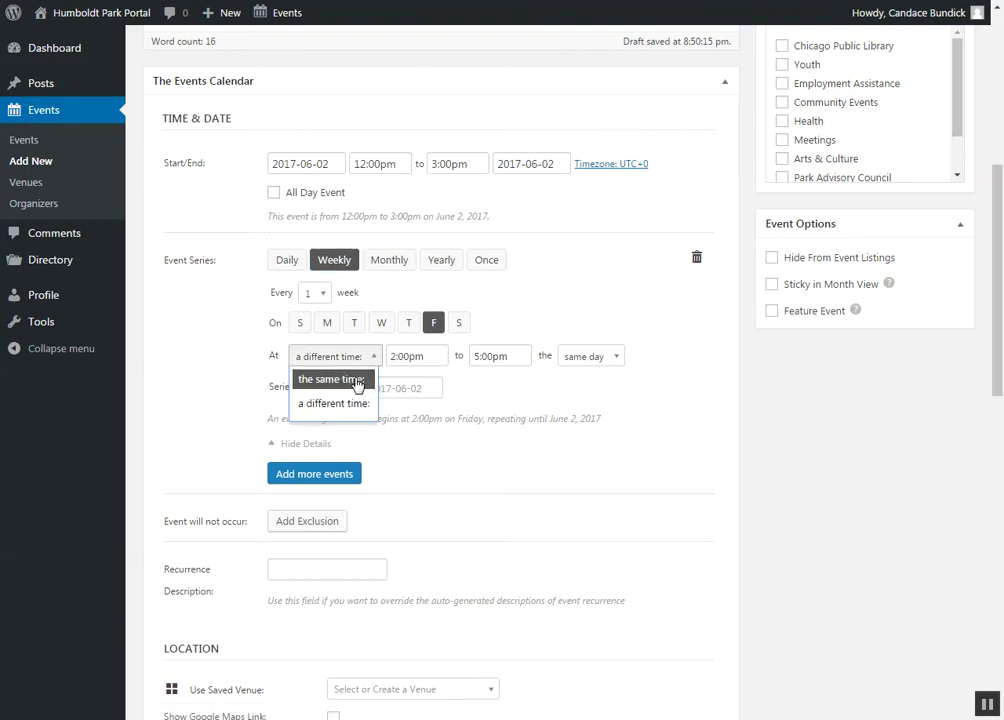
{"action": "left_click", "coordinate": [354, 383]}
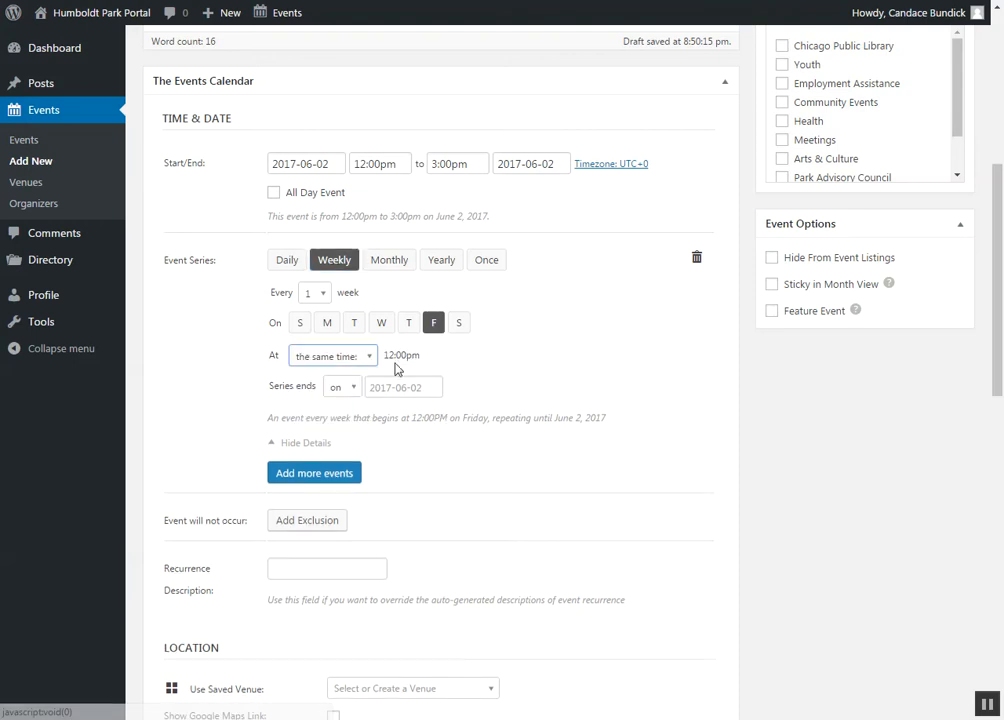
{"action": "left_click", "coordinate": [389, 385]}
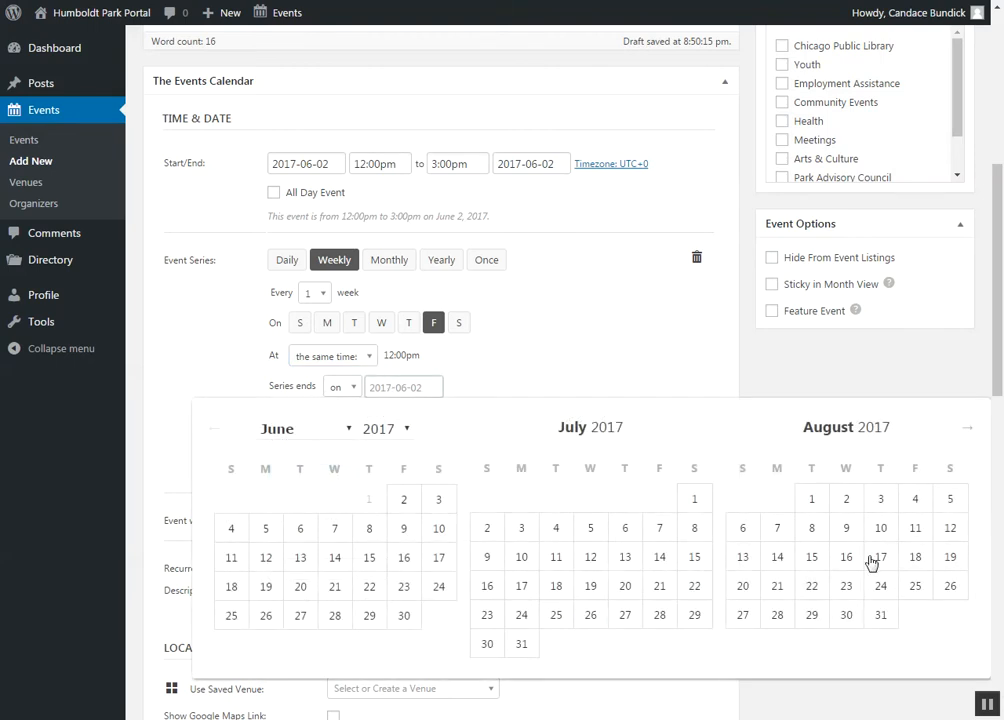
{"action": "left_click", "coordinate": [915, 589]}
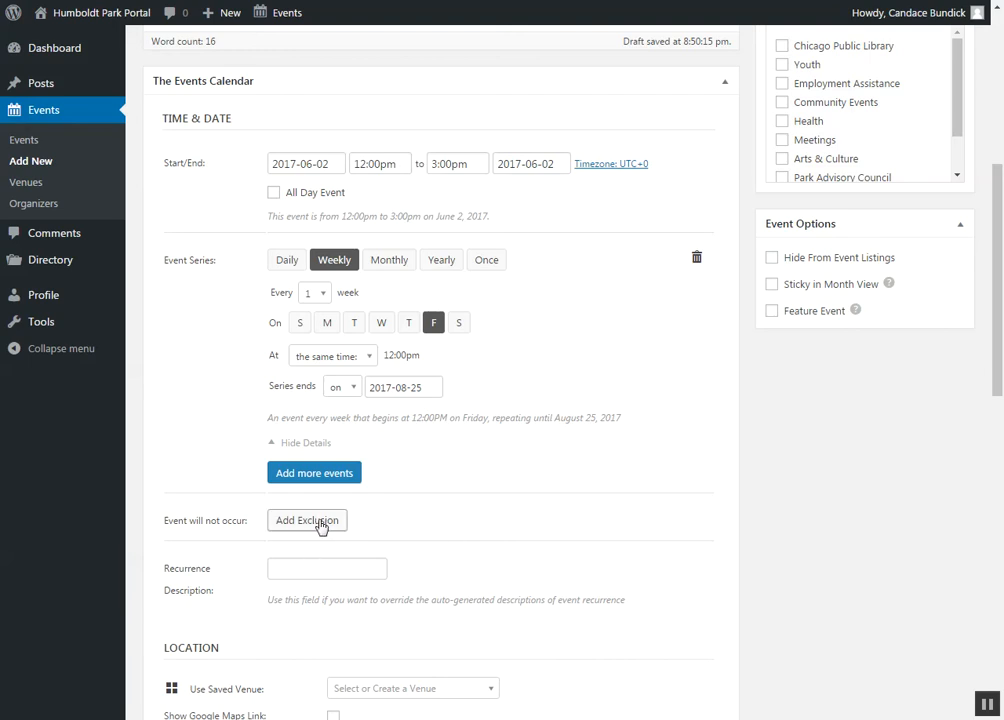
{"action": "scroll", "coordinate": [459, 493], "scroll_direction": "up", "scroll_amount": 2}
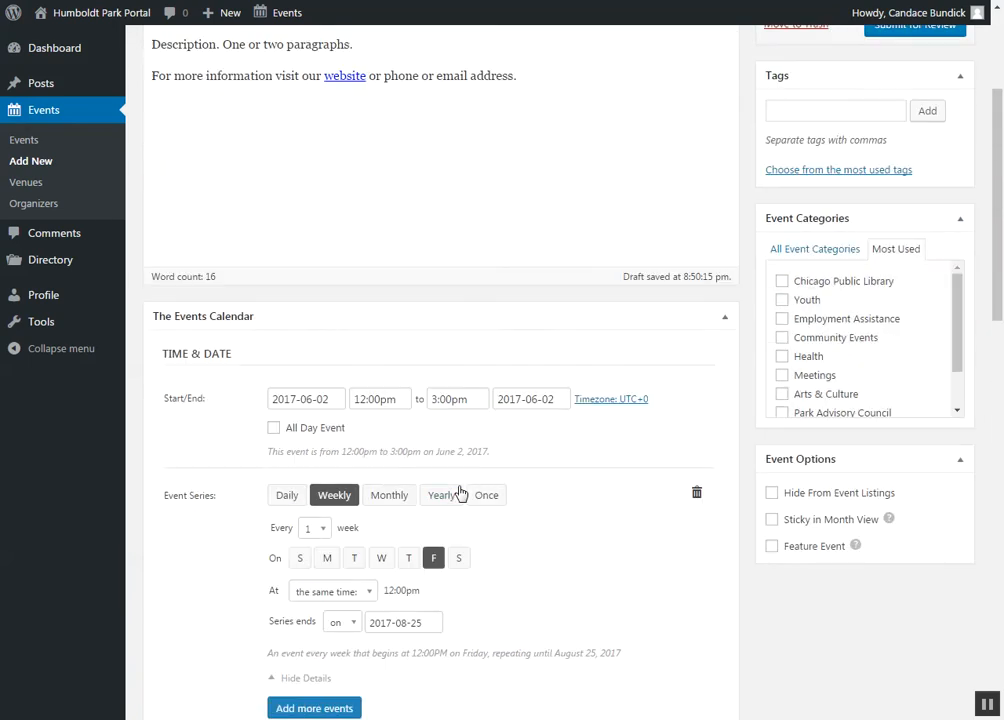
{"action": "scroll", "coordinate": [458, 485], "scroll_direction": "up", "scroll_amount": 3}
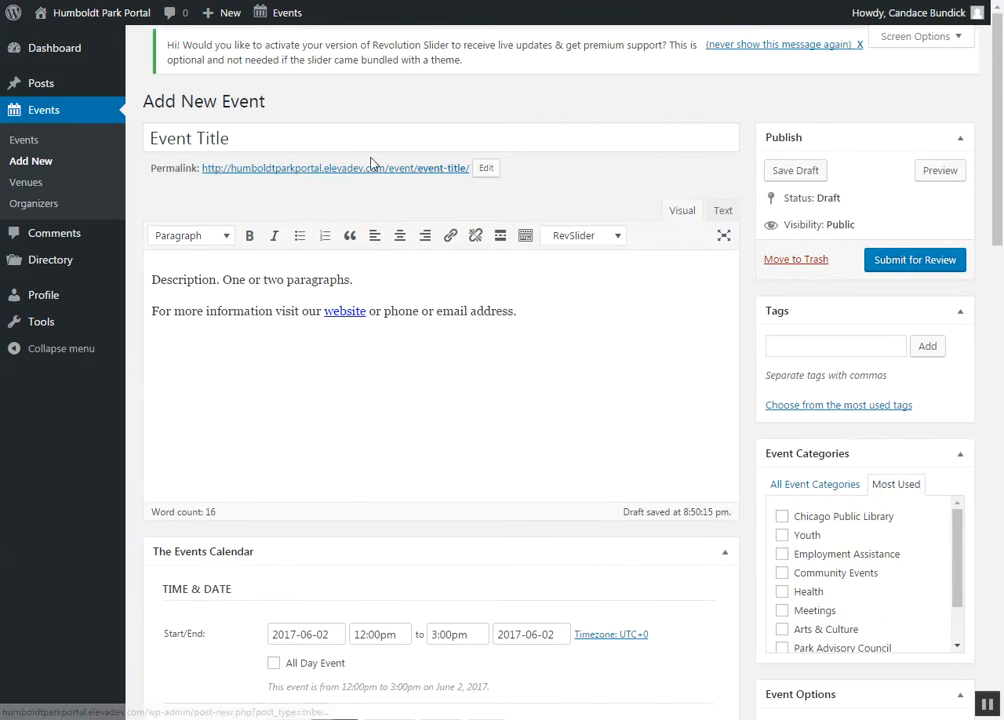
{"action": "middle_click", "coordinate": [473, 491]}
{"action": "left_click", "coordinate": [352, 484]}
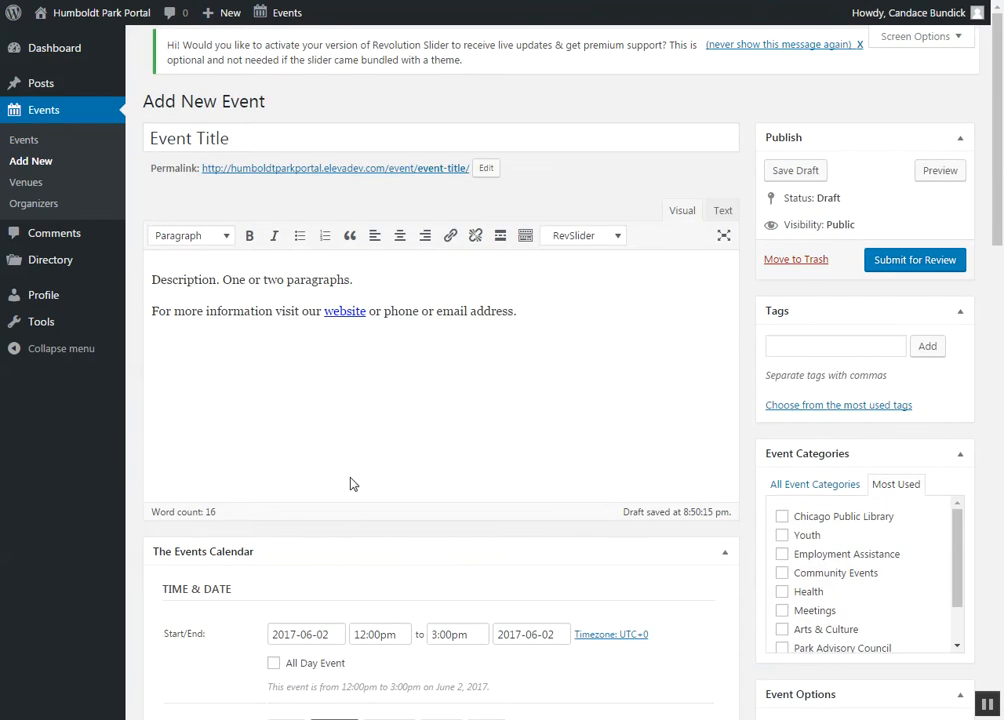
Step: Create a new venue named "Millenium Park" as the event's location
{"action": "scroll", "coordinate": [352, 484], "scroll_direction": "down", "scroll_amount": 3}
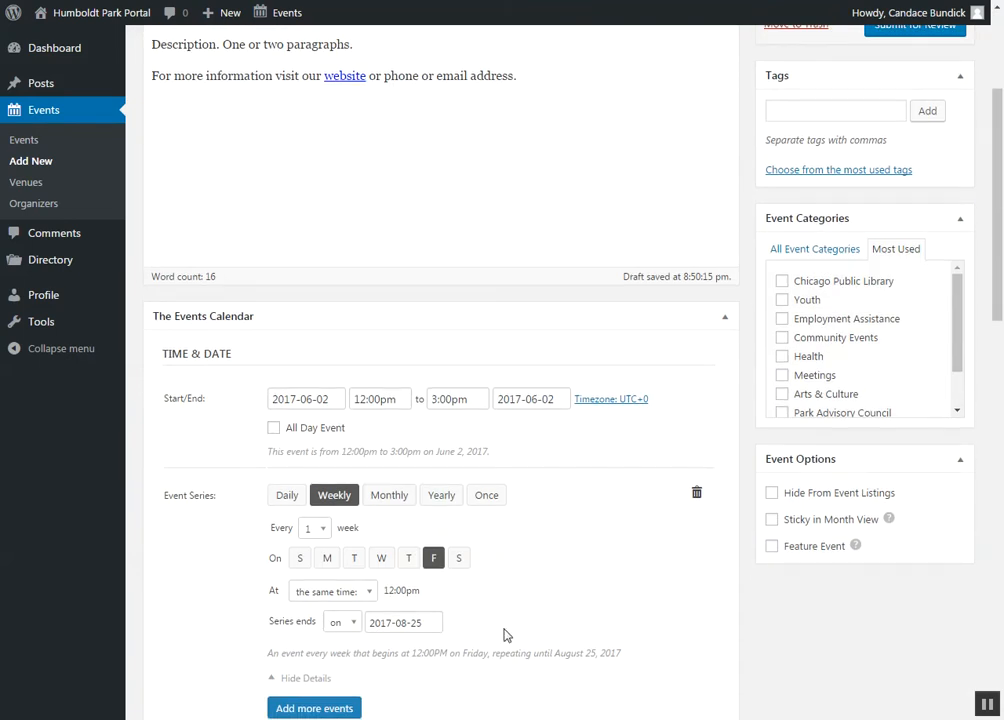
{"action": "scroll", "coordinate": [510, 635], "scroll_direction": "down", "scroll_amount": 7}
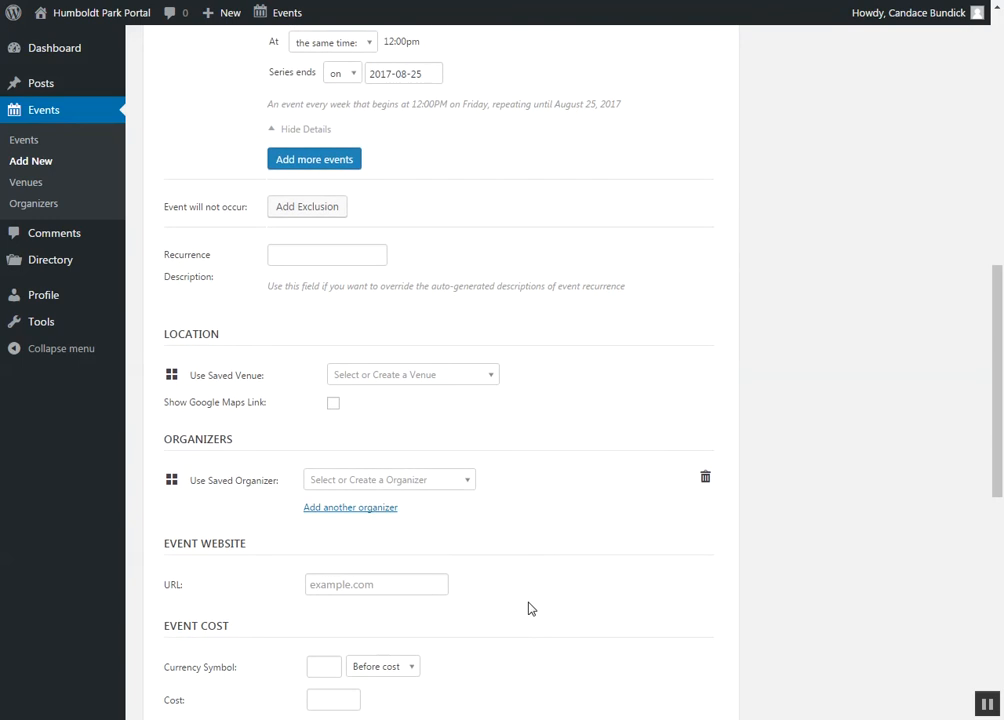
{"action": "left_click", "coordinate": [477, 385]}
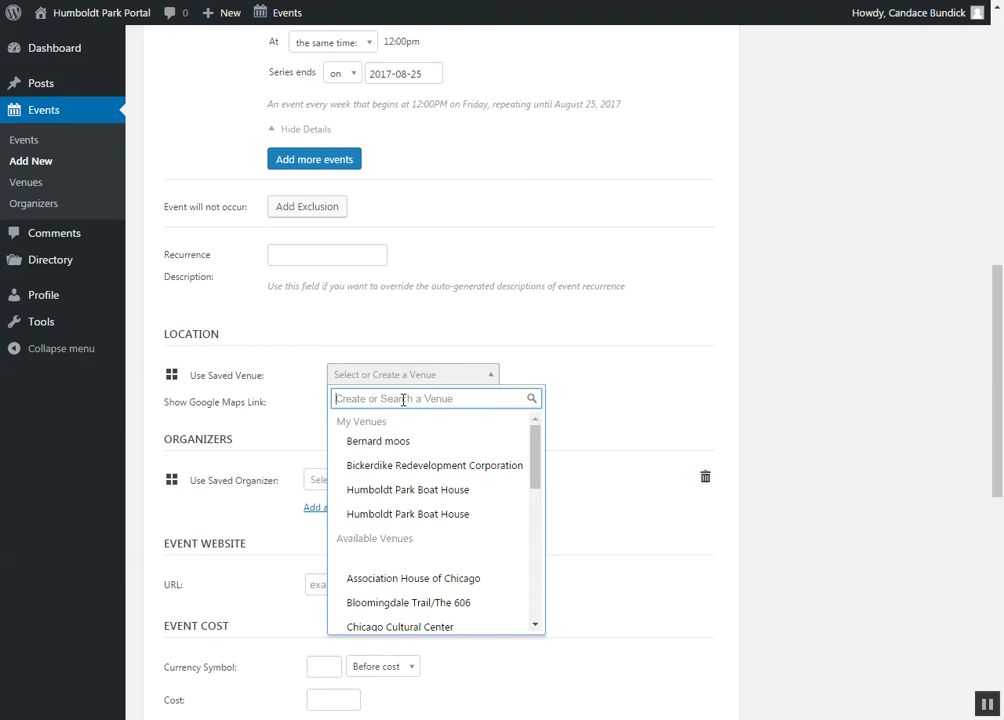
{"action": "type", "text": "Mill"}
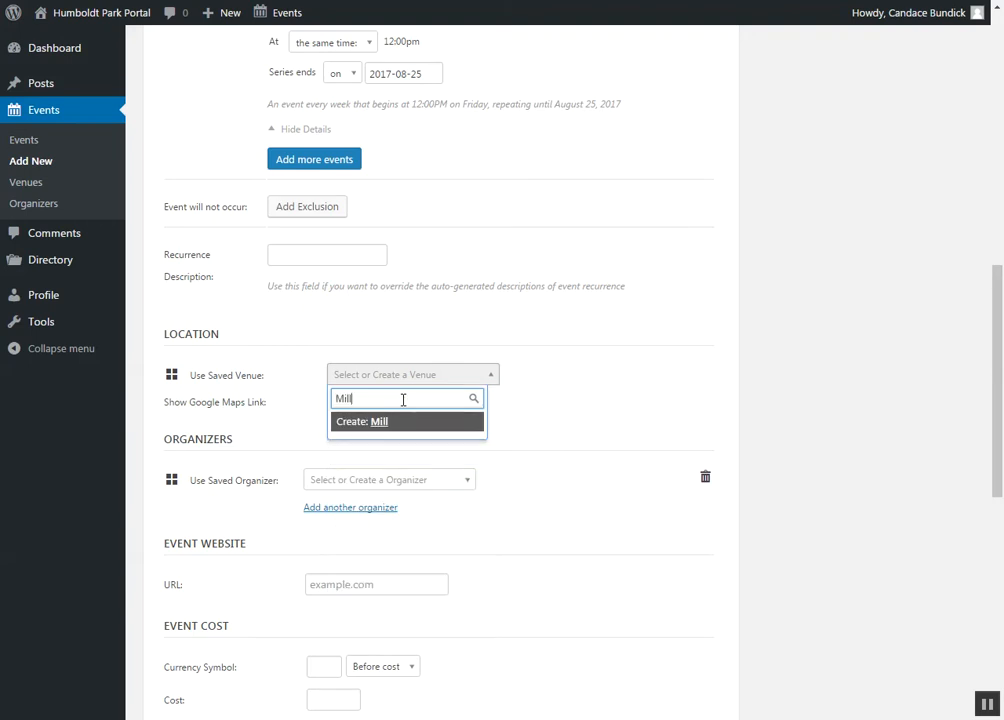
{"action": "type", "text": "enium Park"}
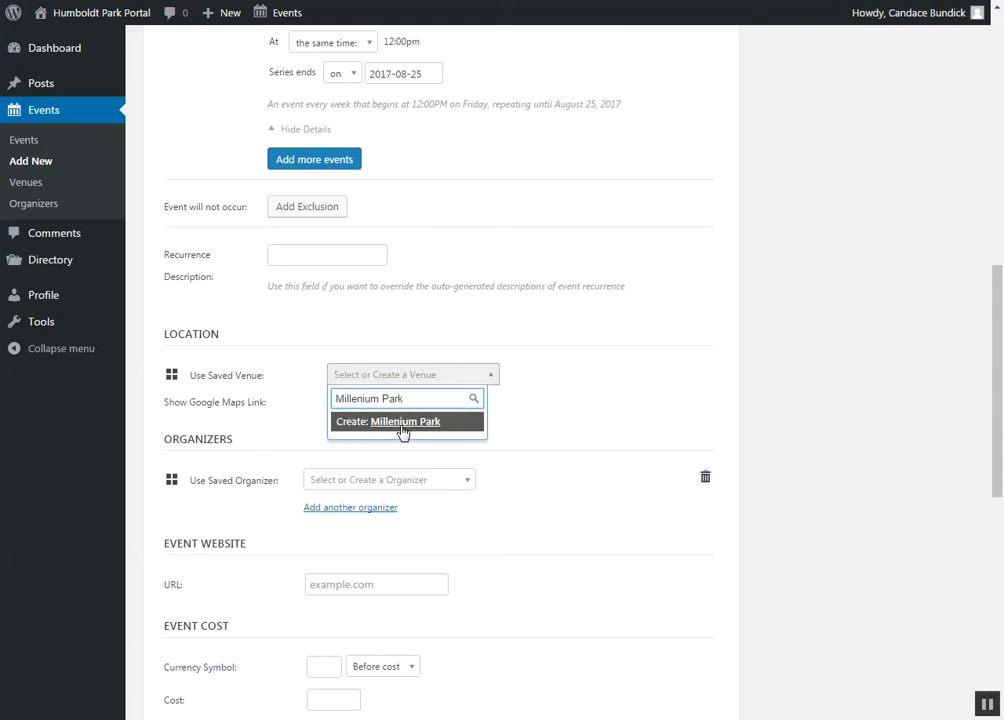
{"action": "left_click", "coordinate": [392, 424]}
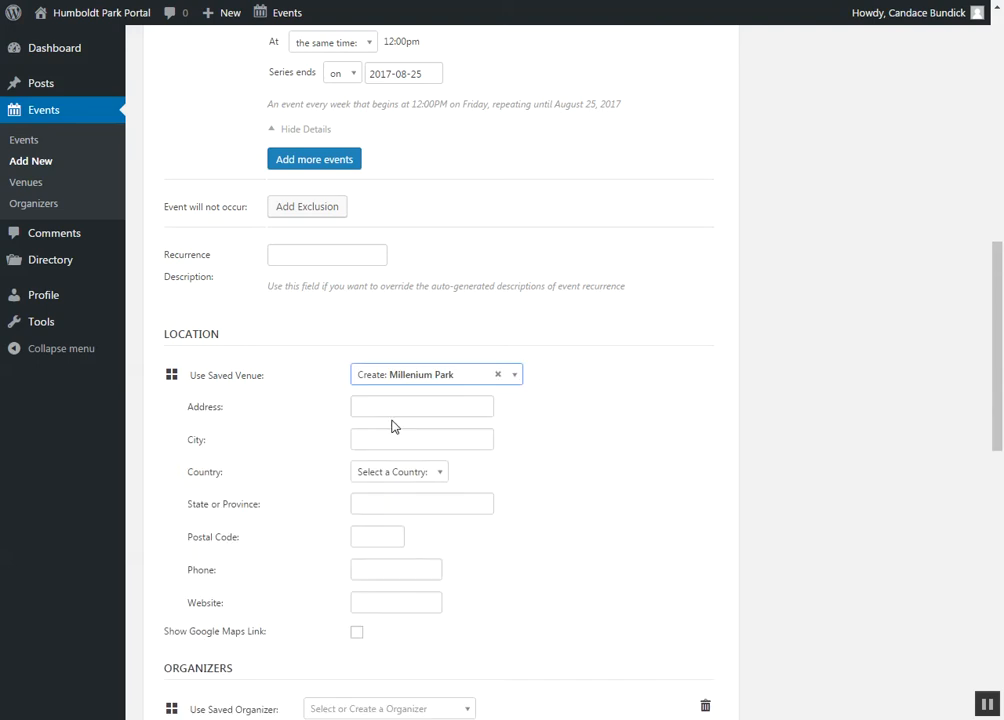
Step: Enable the Google Maps link for the event's venue, leaving the venue's address details blank
{"action": "left_click", "coordinate": [401, 411]}
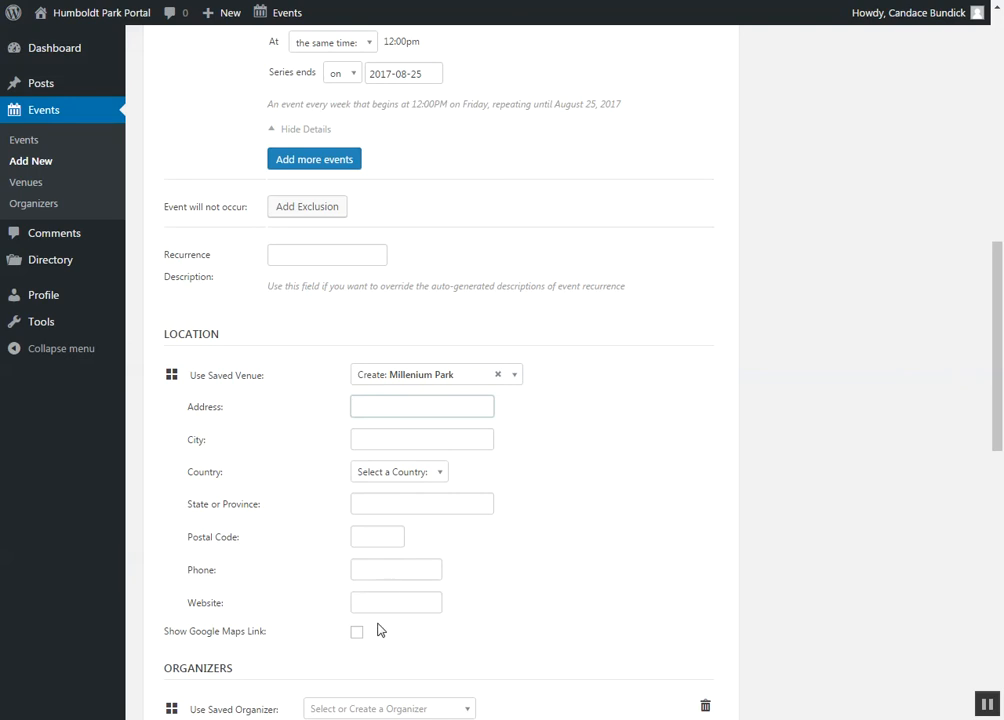
{"action": "scroll", "coordinate": [530, 614], "scroll_direction": "down", "scroll_amount": 1}
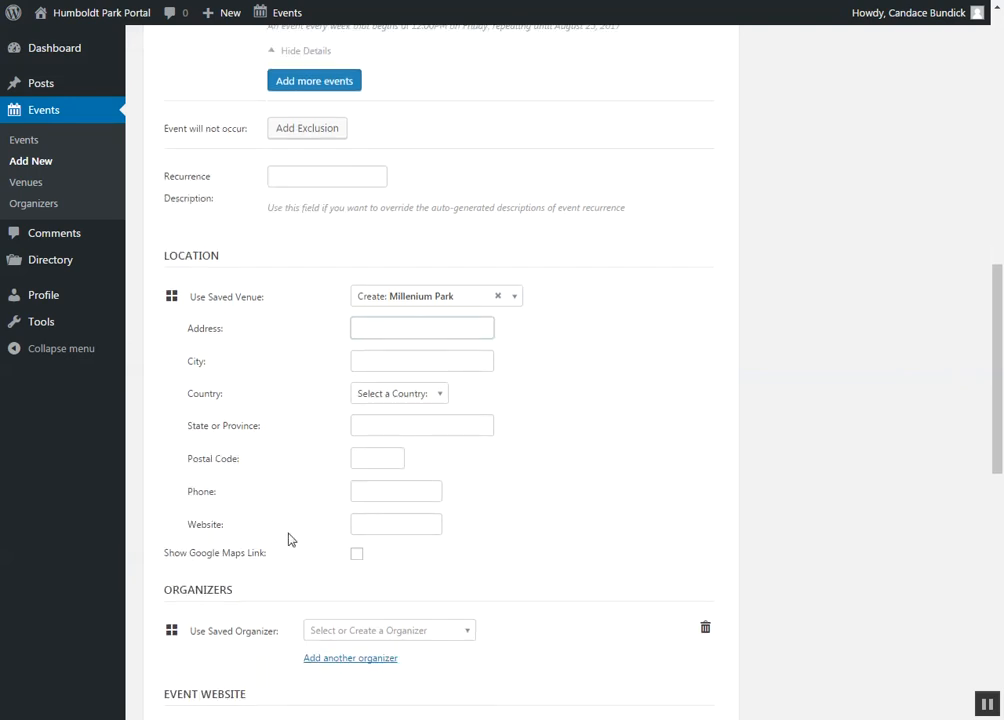
{"action": "left_click", "coordinate": [355, 555]}
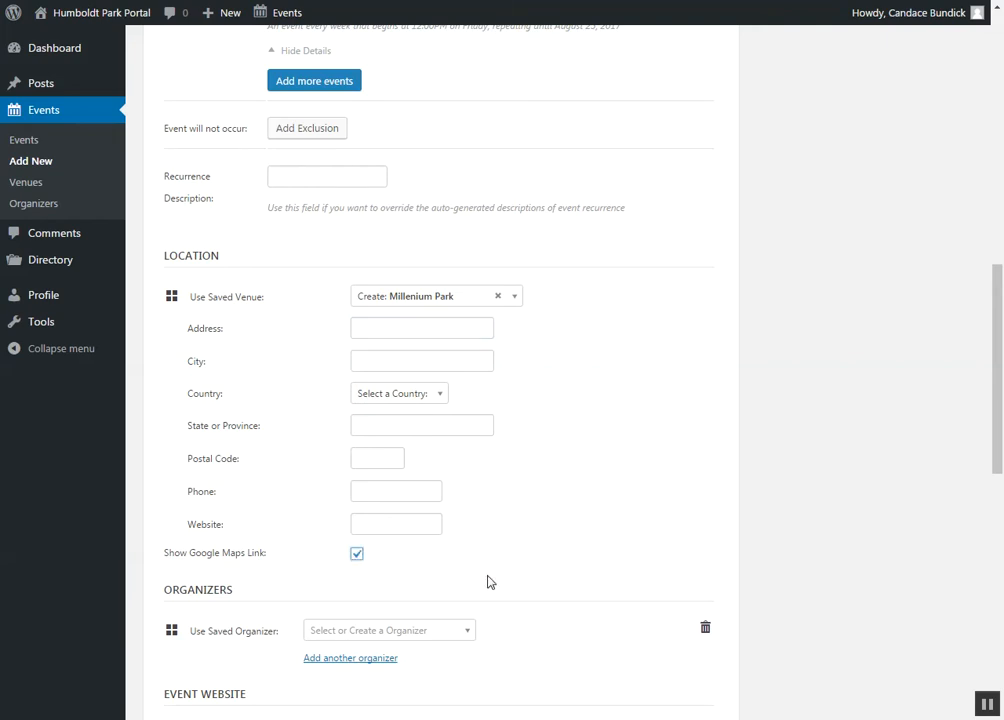
Step: Choose the saved organizer ABC Corporation for the event
{"action": "scroll", "coordinate": [510, 568], "scroll_direction": "down", "scroll_amount": 3}
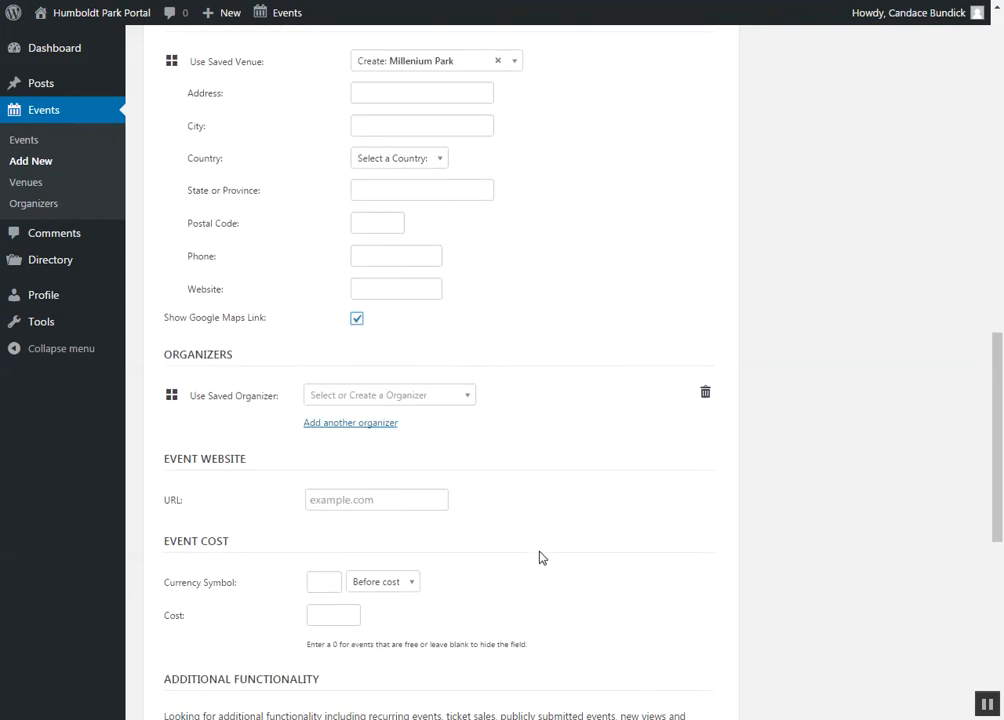
{"action": "left_click", "coordinate": [467, 399]}
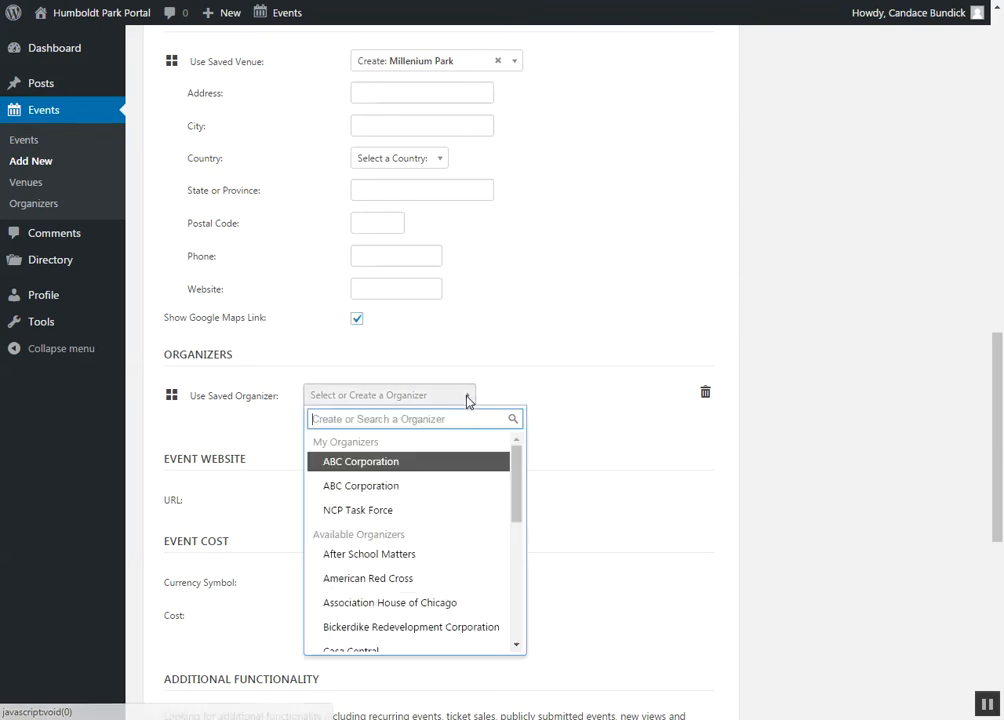
{"action": "left_click", "coordinate": [374, 468]}
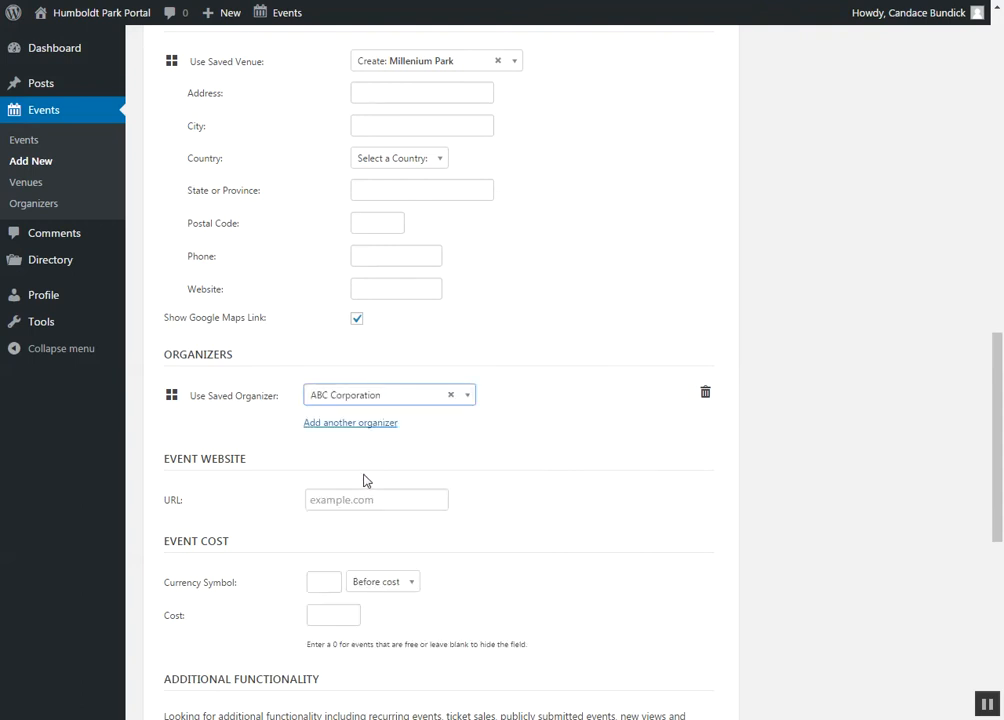
Step: Add a second organizer to the event by creating a new one named "Z Corporation"
{"action": "left_click", "coordinate": [389, 426]}
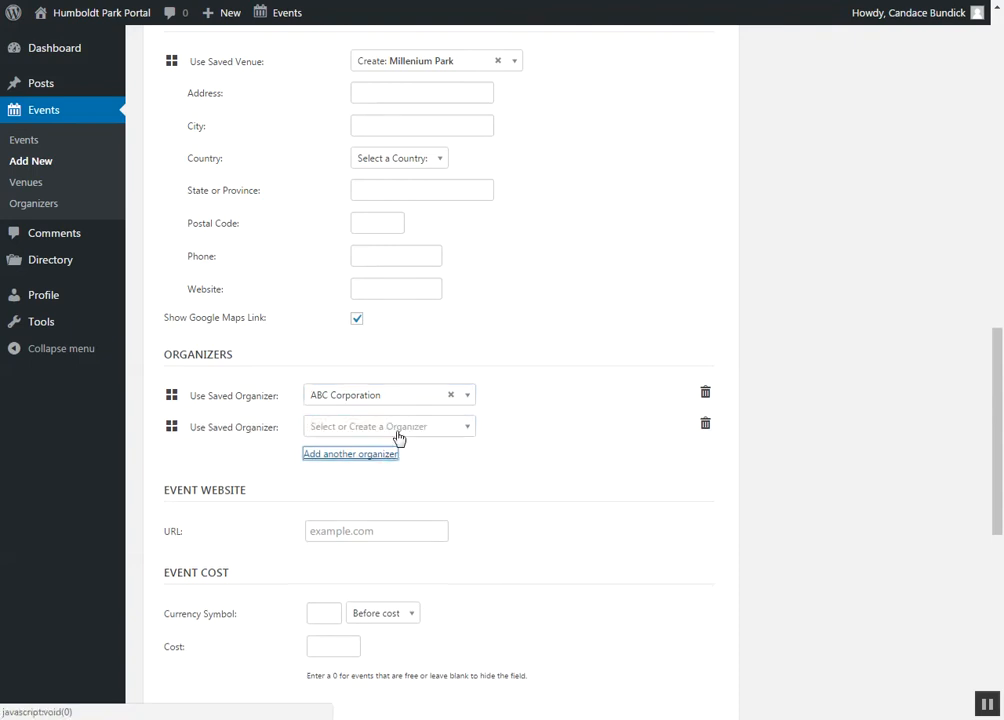
{"action": "left_click", "coordinate": [420, 428]}
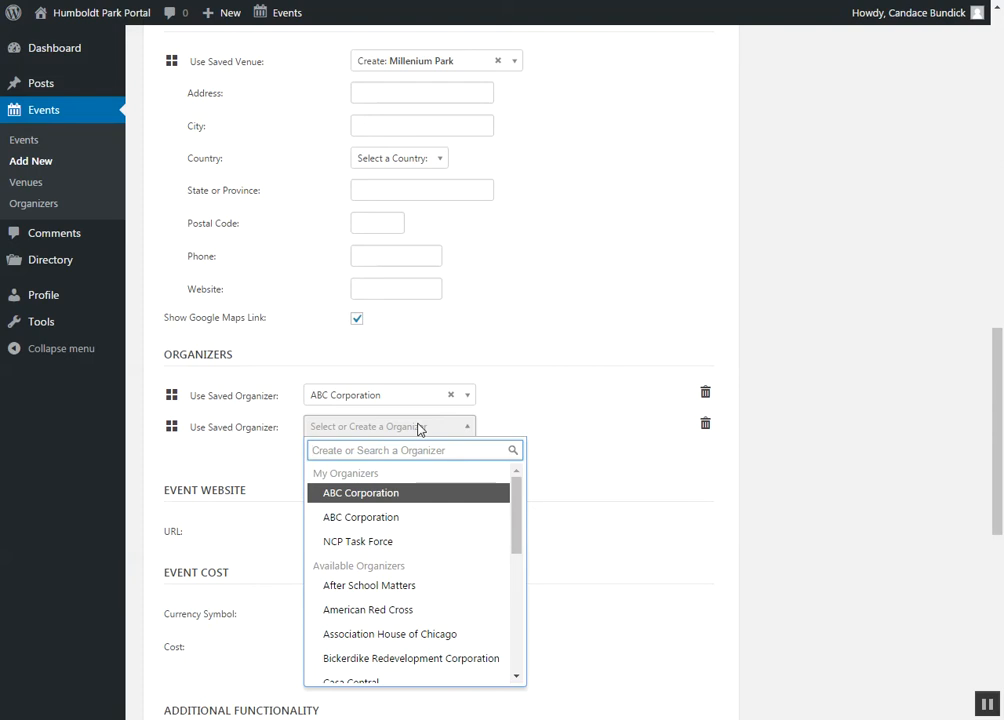
{"action": "type", "text": "Z"}
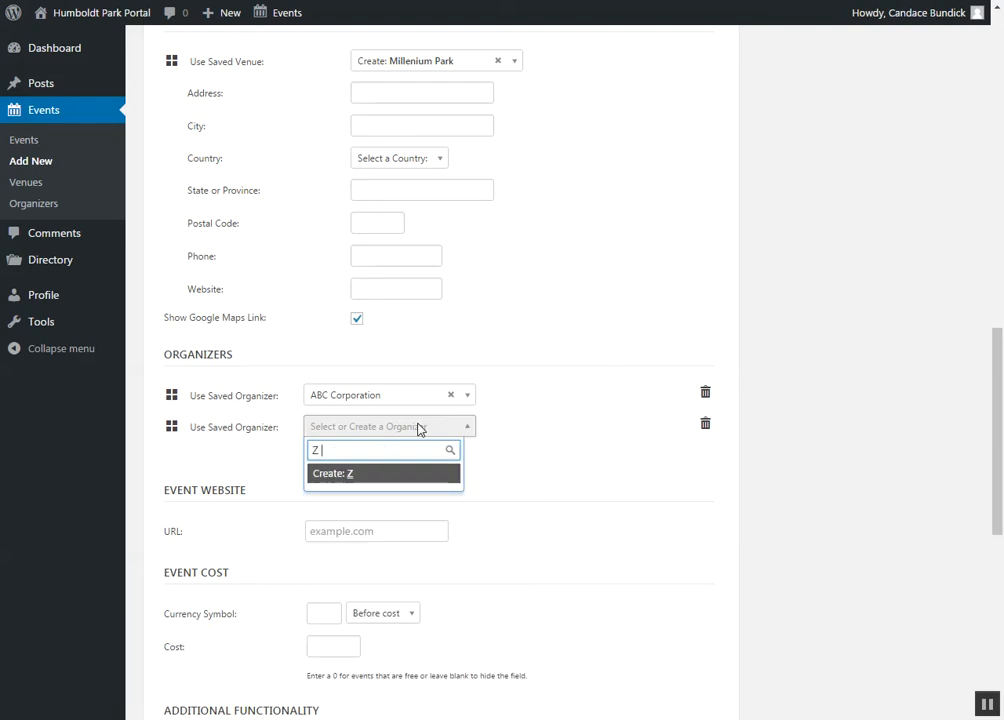
{"action": "type", "text": " Corporat"}
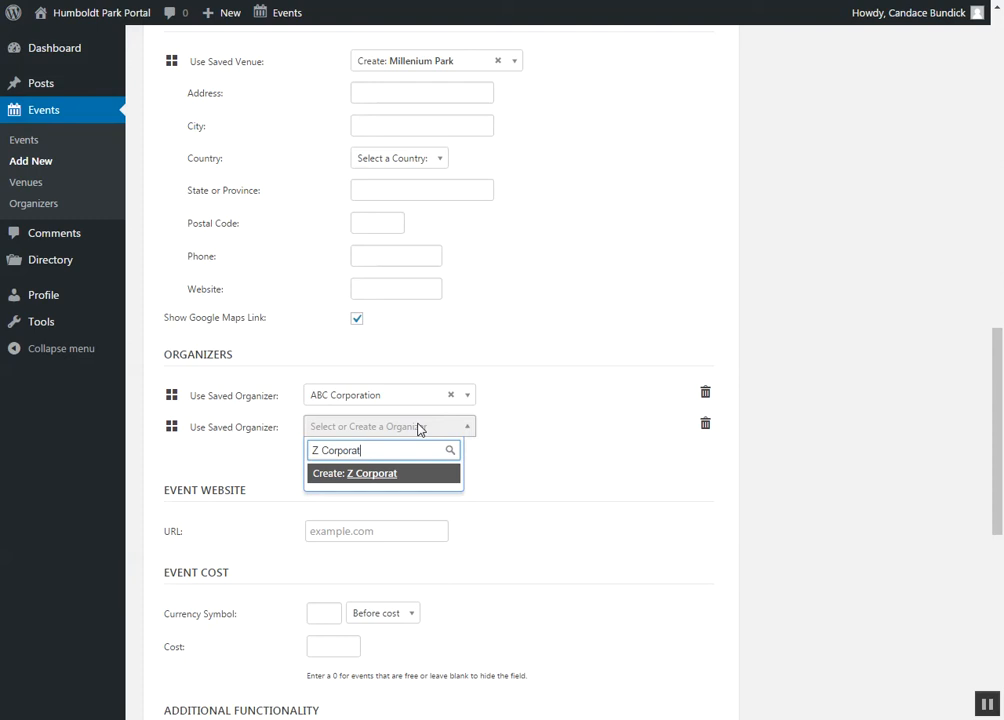
{"action": "type", "text": "ion"}
{"action": "left_click", "coordinate": [391, 472]}
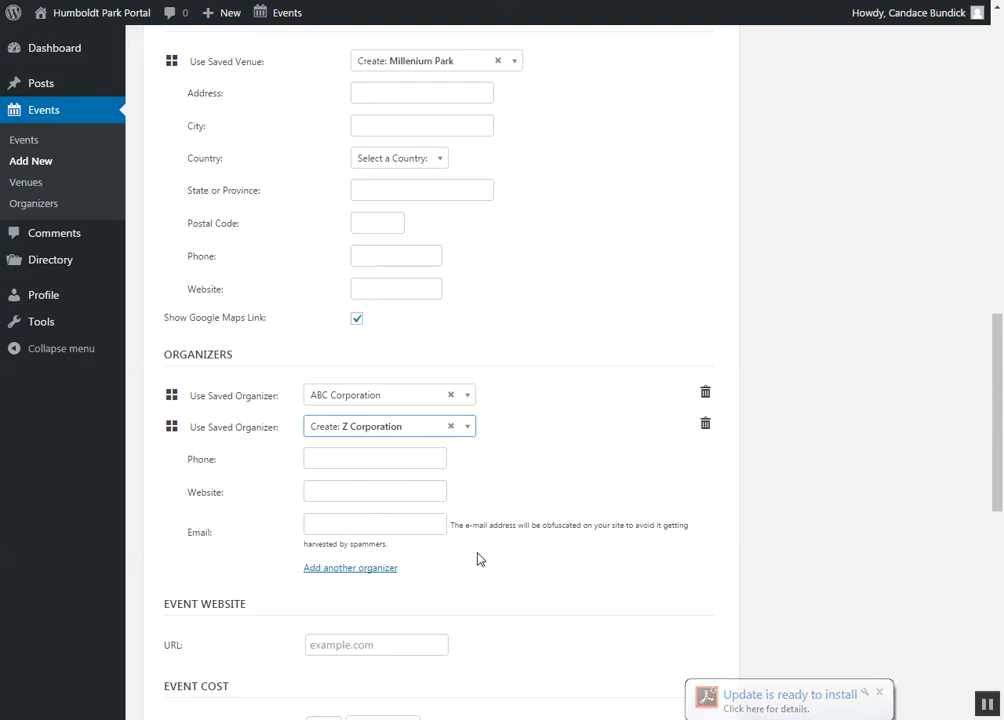
{"action": "scroll", "coordinate": [490, 558], "scroll_direction": "down", "scroll_amount": 3}
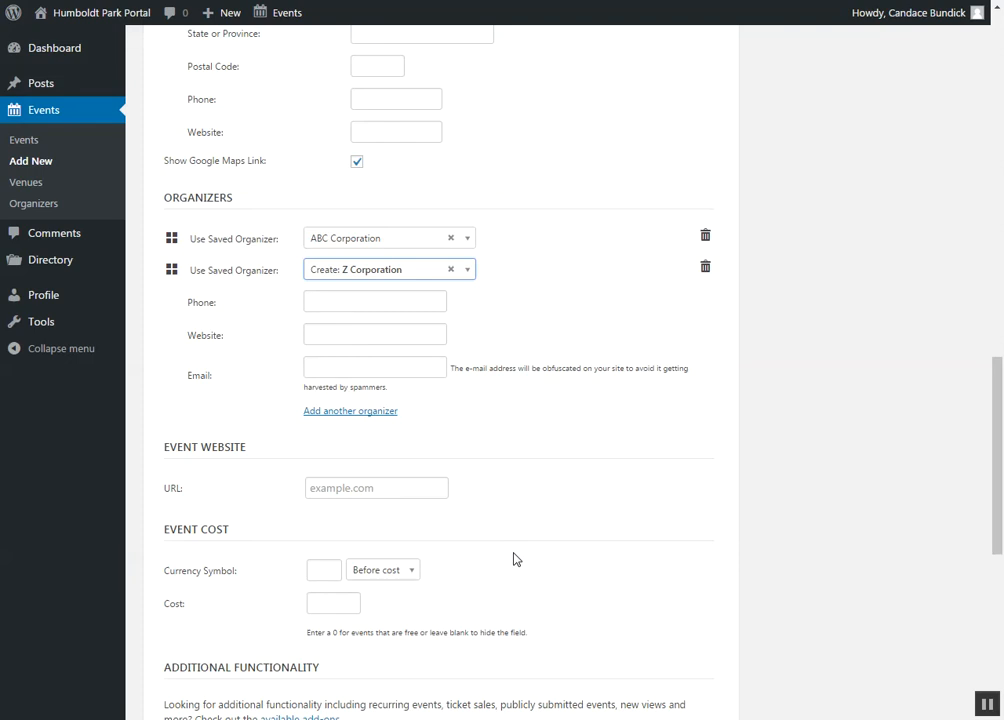
{"action": "left_click", "coordinate": [367, 489]}
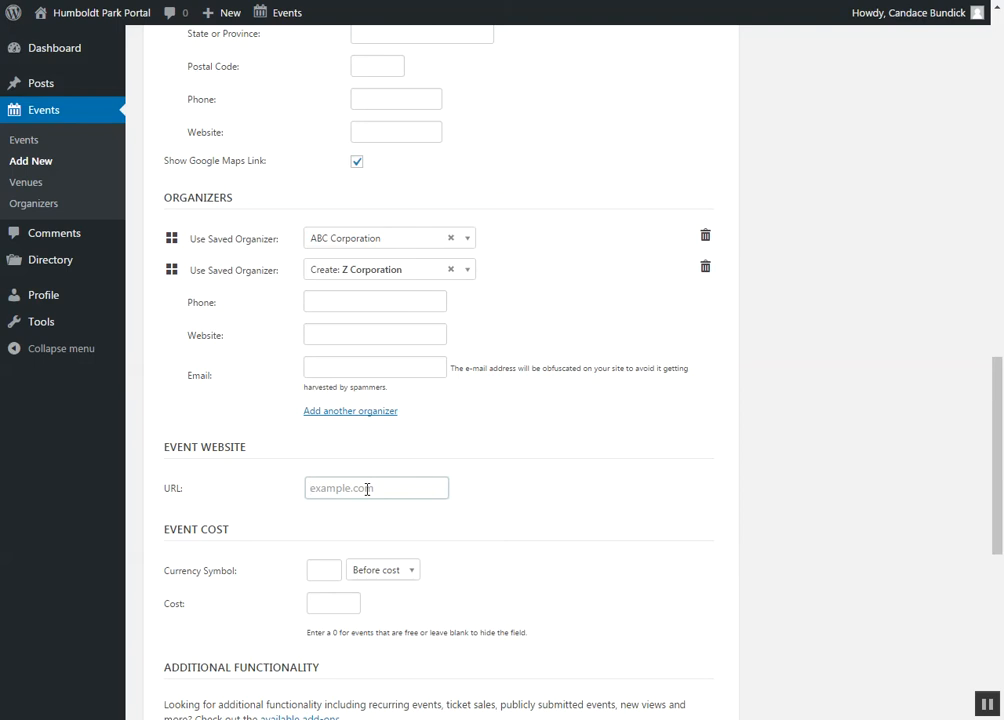
{"action": "type", "text": "www"}
{"action": "key", "text": "Down"}
{"action": "key", "text": "Return"}
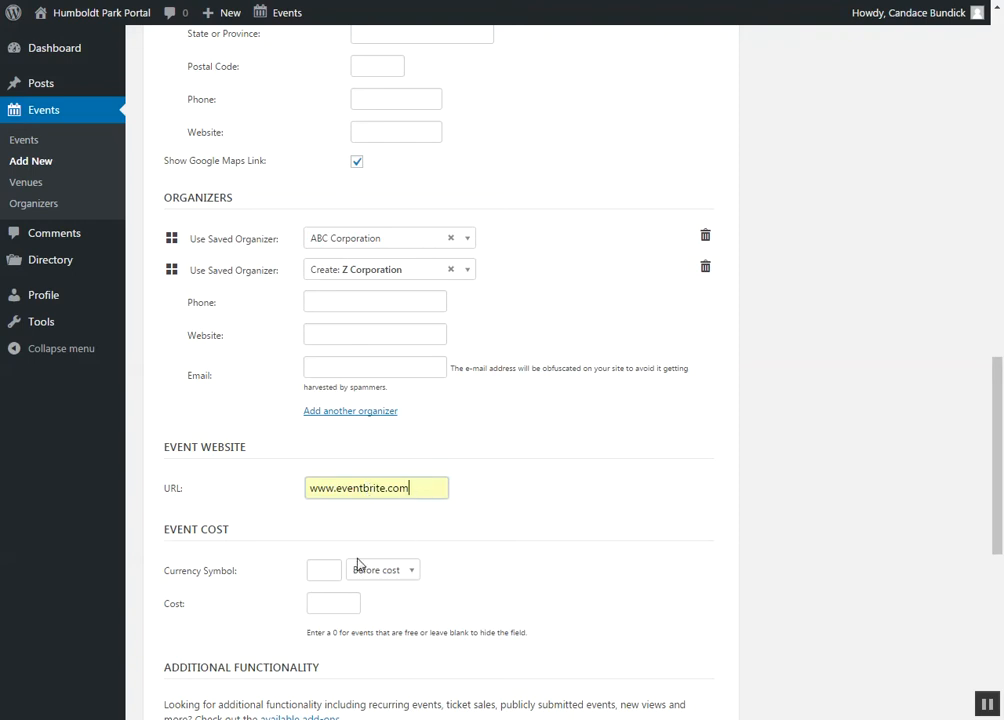
Step: Set the event cost to 10.00 with $ as the currency symbol
{"action": "scroll", "coordinate": [432, 586], "scroll_direction": "down", "scroll_amount": 2}
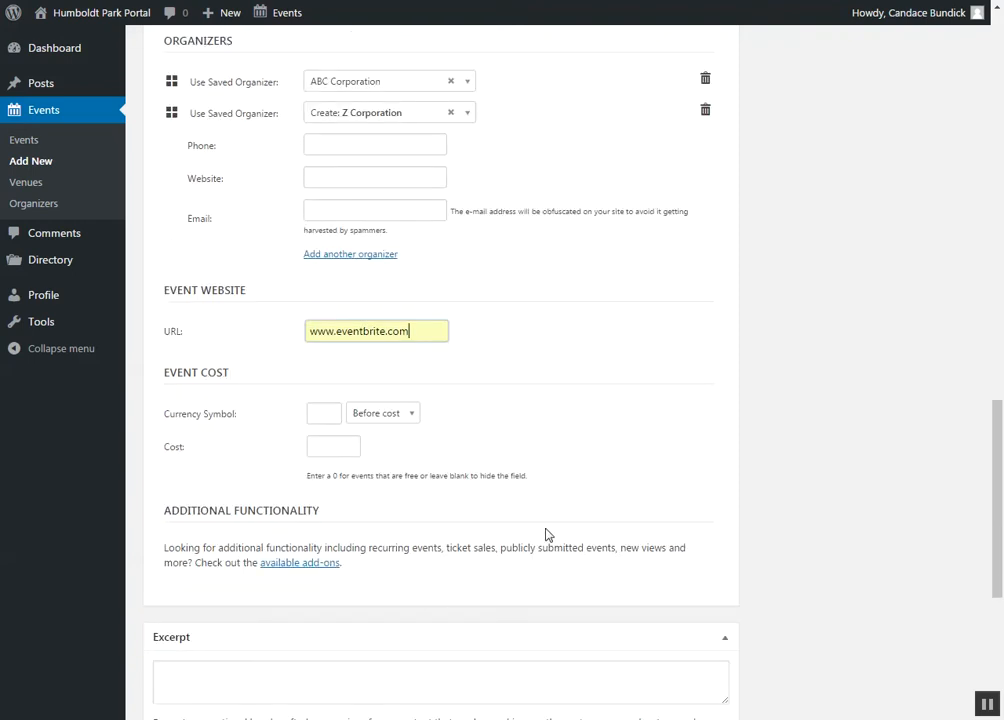
{"action": "left_click", "coordinate": [336, 415]}
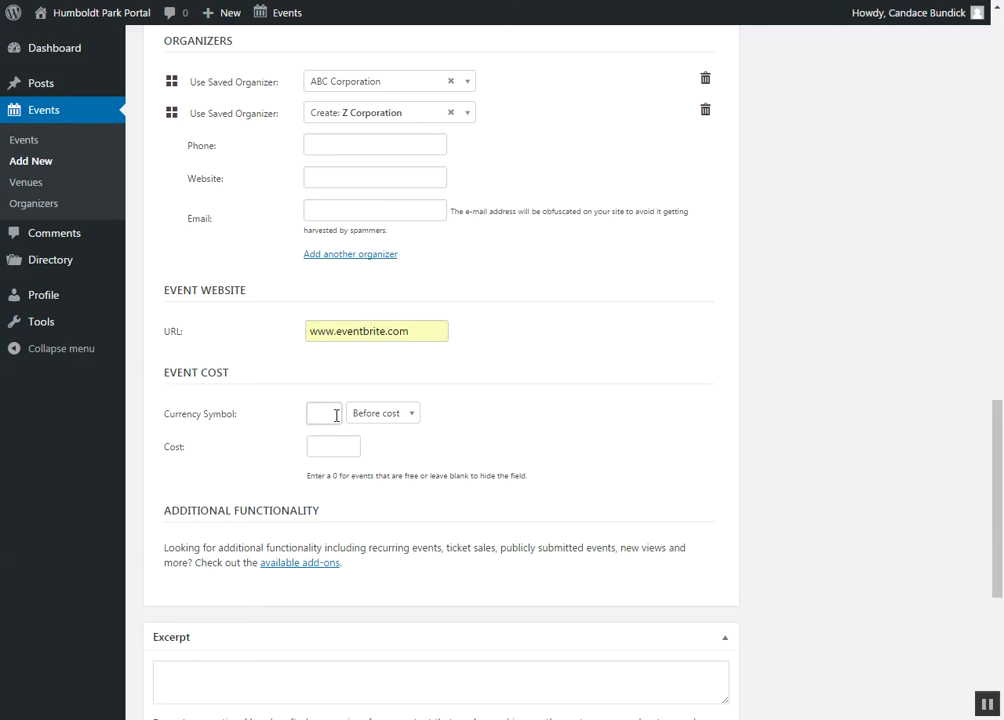
{"action": "type", "text": "$"}
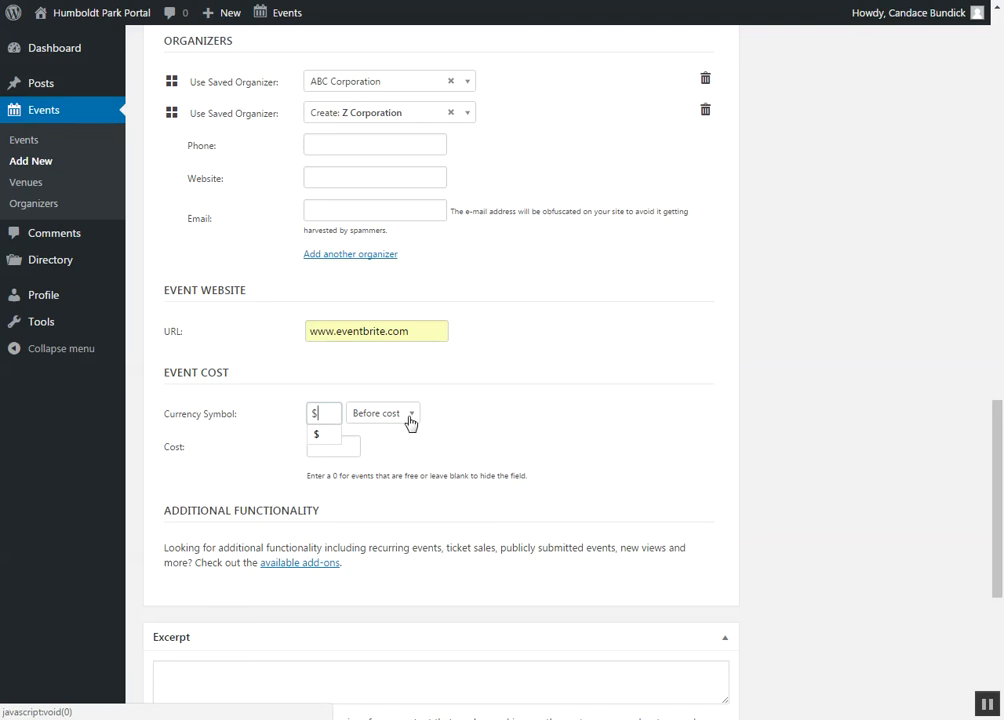
{"action": "left_click", "coordinate": [357, 448]}
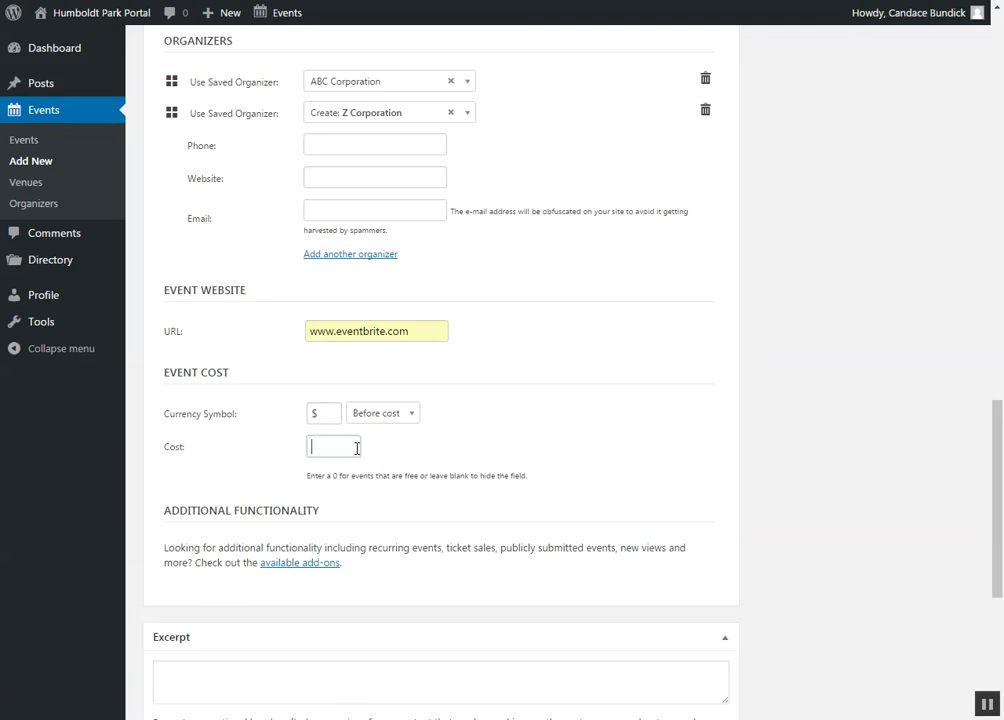
{"action": "type", "text": "10.00"}
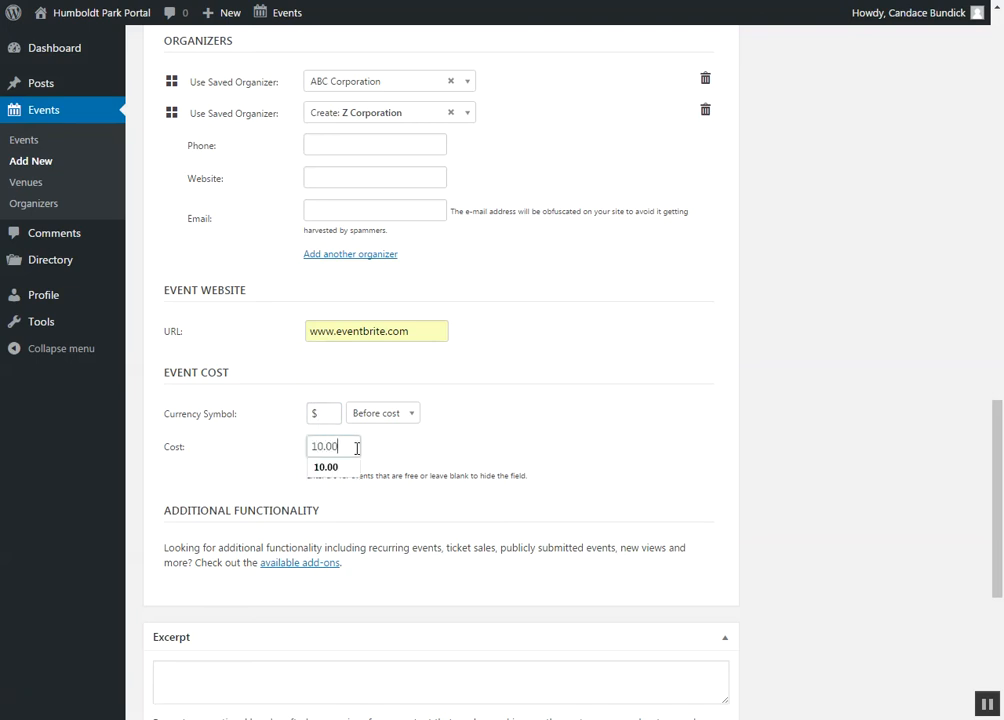
{"action": "left_click", "coordinate": [392, 459]}
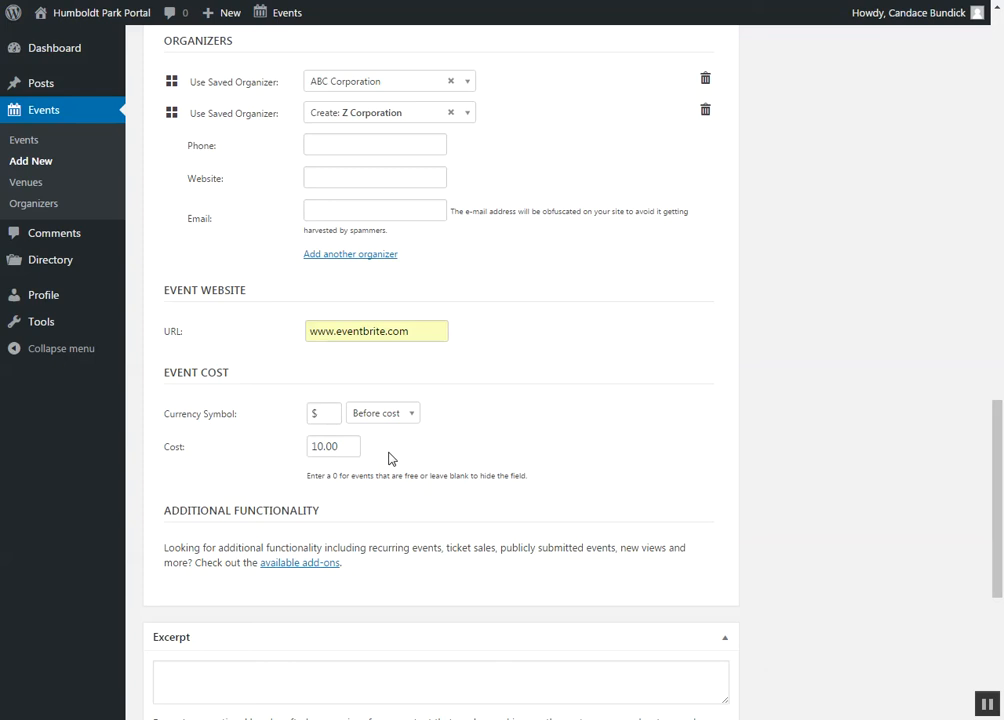
Step: Write "Catchy #hashtag" as the event's excerpt
{"action": "scroll", "coordinate": [390, 457], "scroll_direction": "down", "scroll_amount": 3}
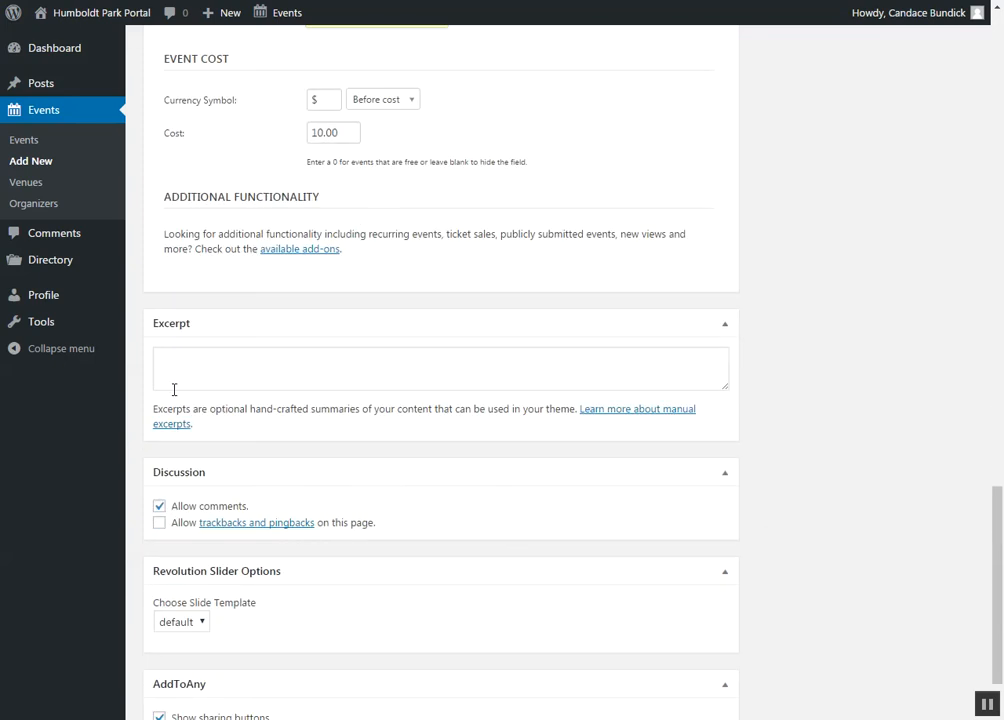
{"action": "left_click", "coordinate": [186, 363]}
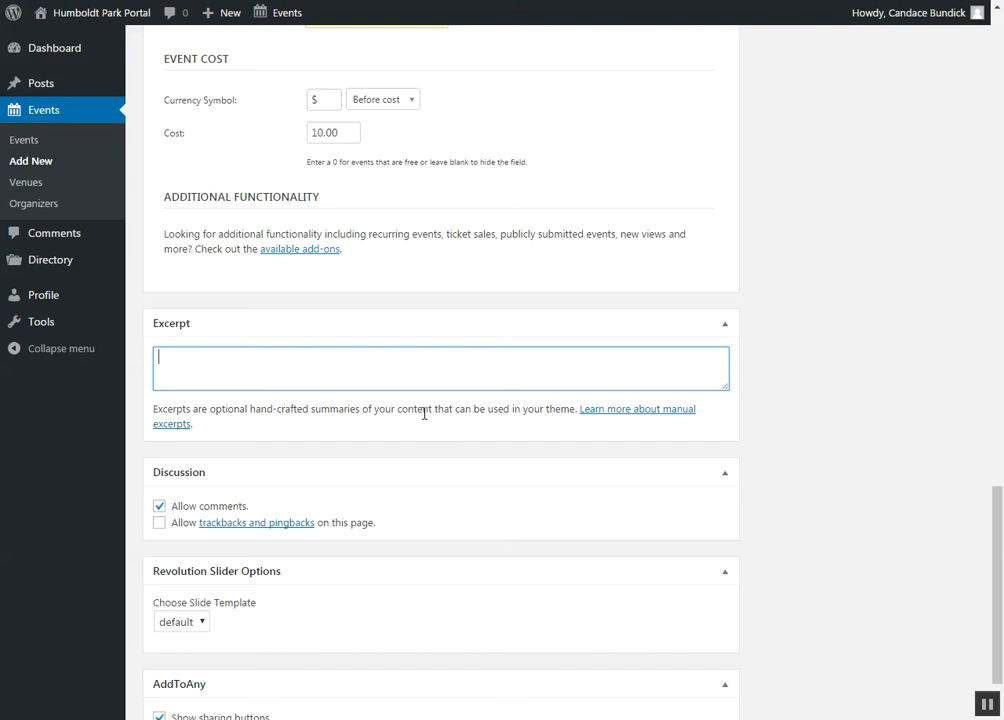
{"action": "type", "text": "Catchy #hashtag"}
Step: Assign the event to the Youth, Community Events and Arts & Culture categories
{"action": "scroll", "coordinate": [480, 576], "scroll_direction": "up", "scroll_amount": 3}
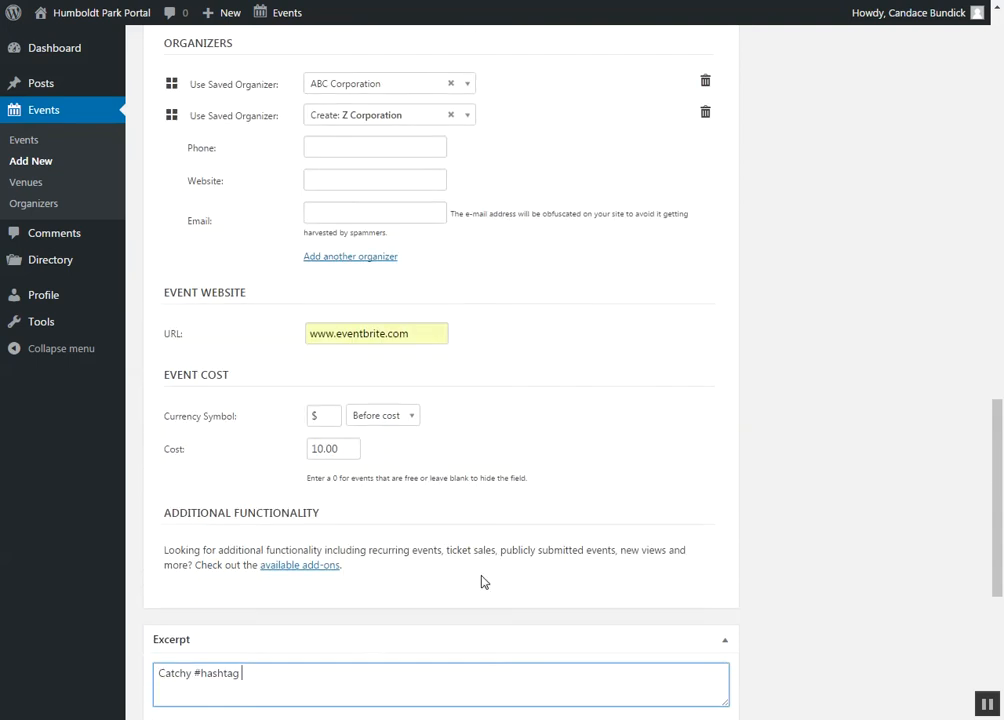
{"action": "middle_click", "coordinate": [483, 581]}
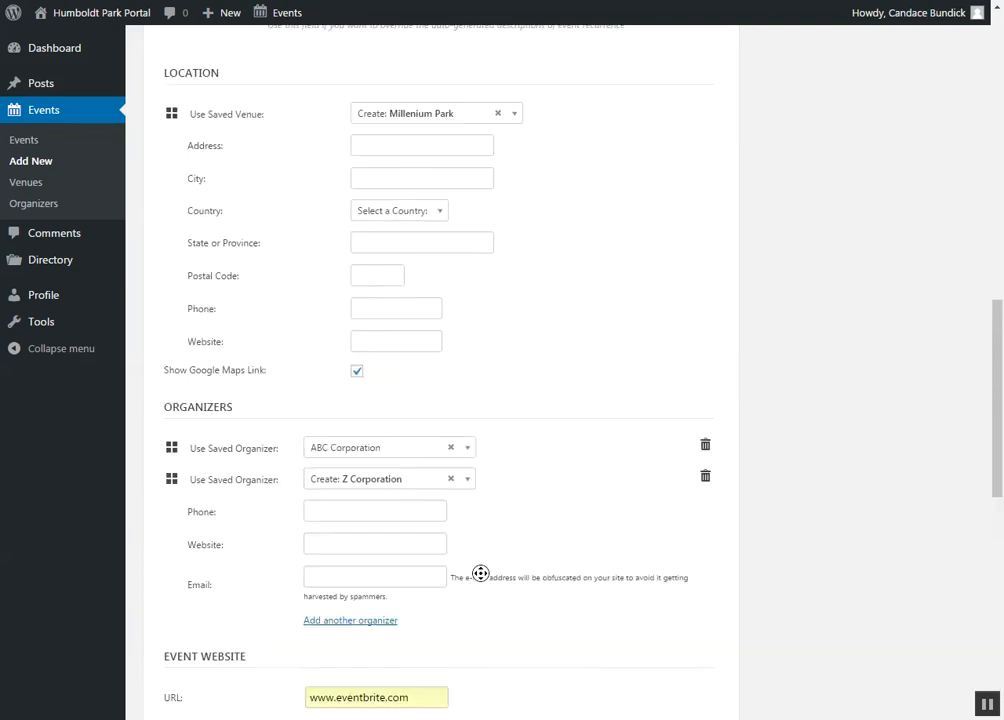
{"action": "scroll", "coordinate": [480, 572], "scroll_direction": "up", "scroll_amount": 9}
{"action": "scroll", "coordinate": [677, 405], "scroll_direction": "up", "scroll_amount": 2}
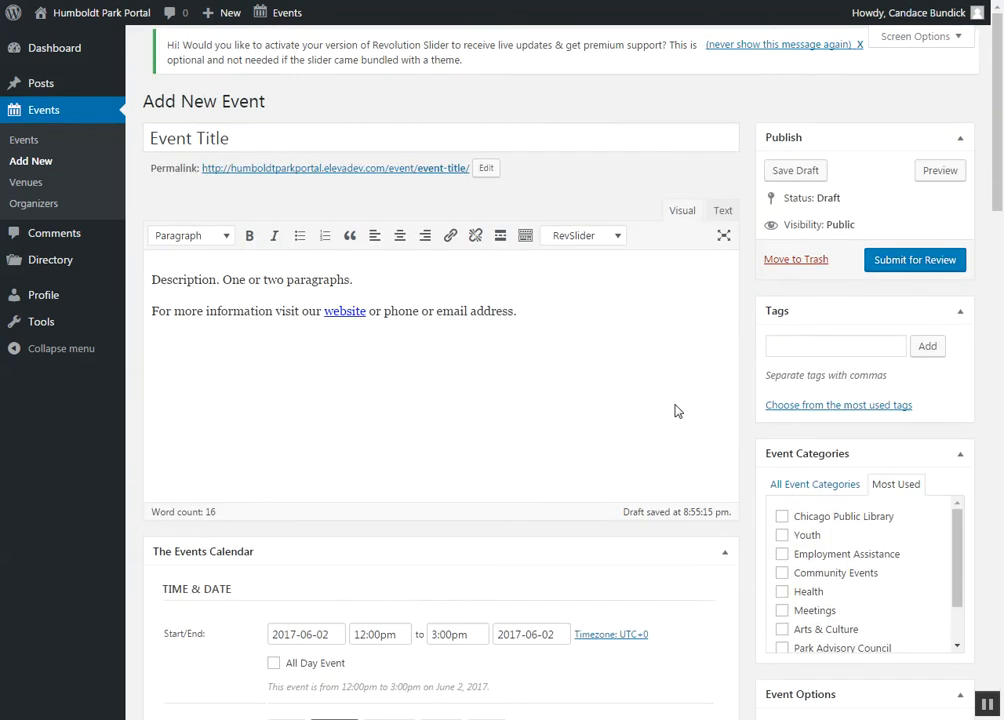
{"action": "scroll", "coordinate": [677, 405], "scroll_direction": "down", "scroll_amount": 2}
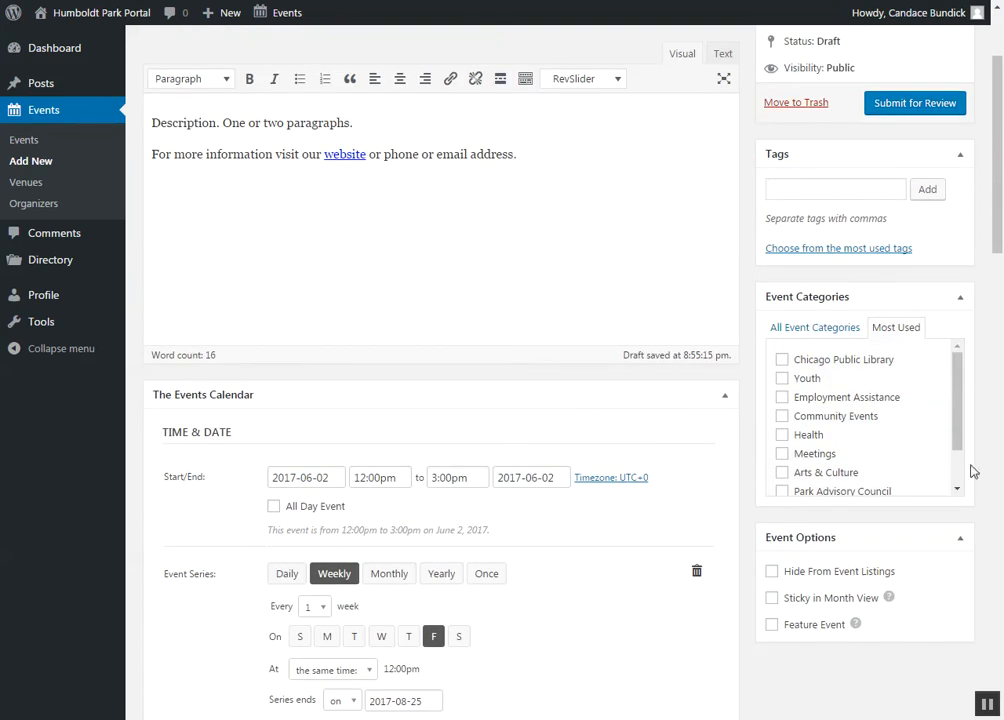
{"action": "left_click", "coordinate": [783, 380]}
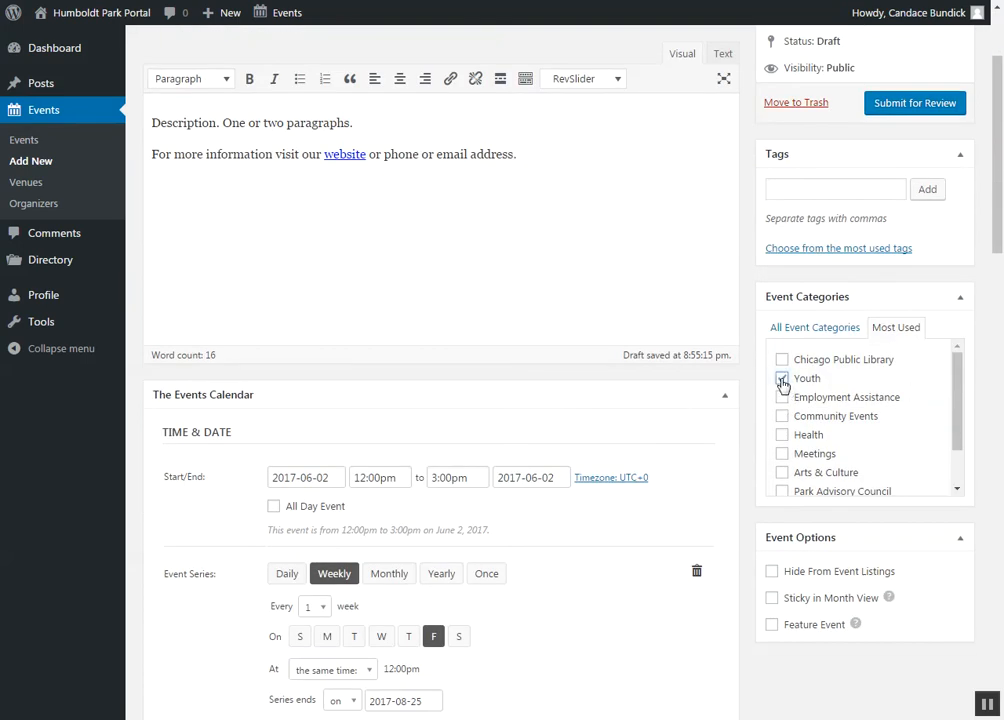
{"action": "left_click", "coordinate": [866, 421]}
{"action": "left_click", "coordinate": [836, 476]}
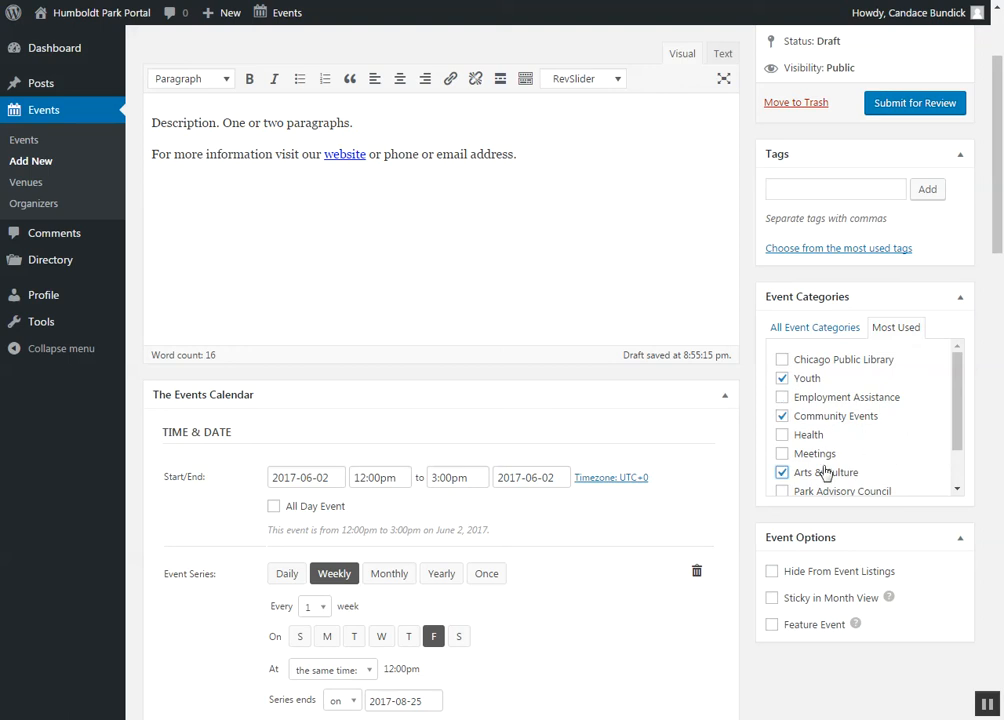
Step: Open a preview of the drafted event
{"action": "scroll", "coordinate": [880, 470], "scroll_direction": "up", "scroll_amount": 3}
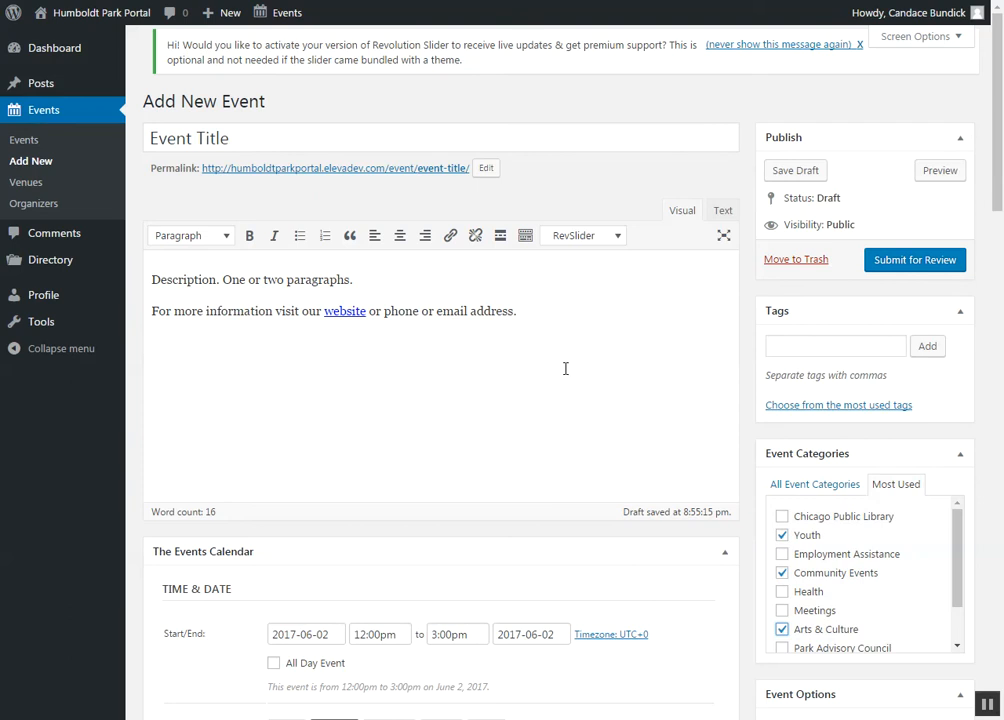
{"action": "left_click", "coordinate": [591, 286]}
{"action": "left_click", "coordinate": [923, 177]}
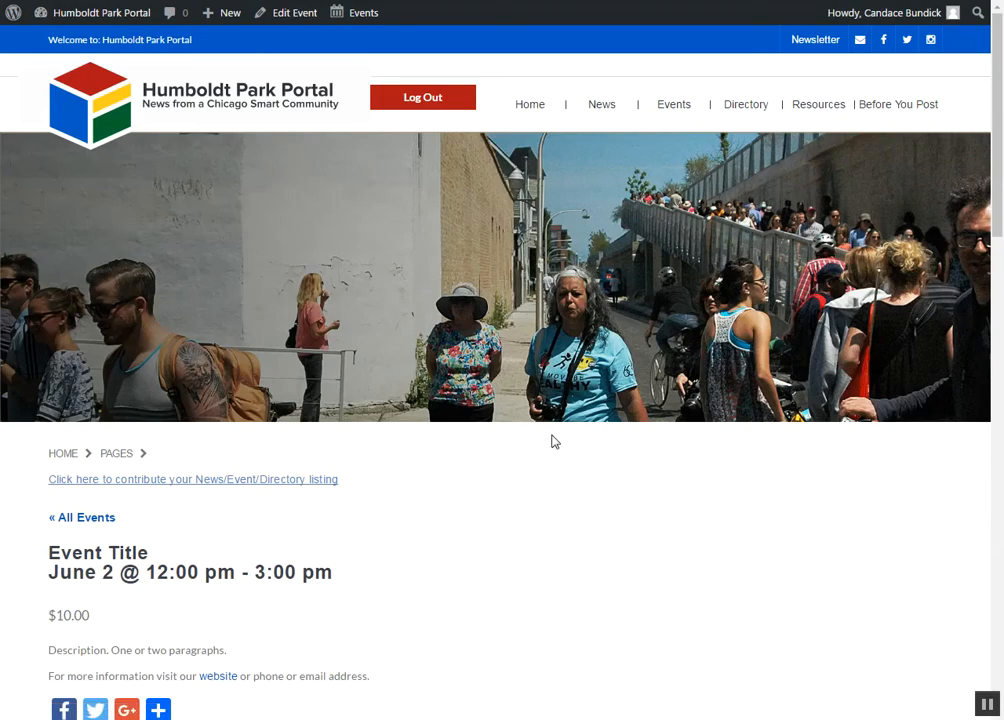
Step: Examine the previewed event's description, details, venue, organizers, related events, sharing and calendar export options, and close the preview
{"action": "scroll", "coordinate": [551, 439], "scroll_direction": "down", "scroll_amount": 1}
{"action": "scroll", "coordinate": [551, 441], "scroll_direction": "down", "scroll_amount": 2}
{"action": "scroll", "coordinate": [551, 441], "scroll_direction": "down", "scroll_amount": 2}
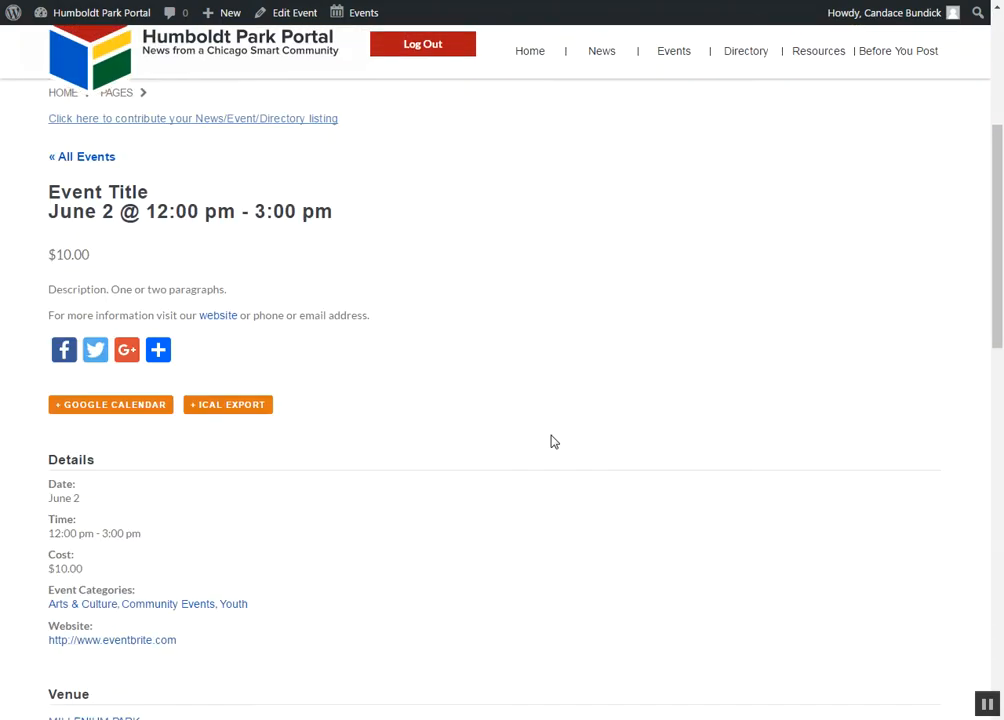
{"action": "scroll", "coordinate": [553, 442], "scroll_direction": "down", "scroll_amount": 2}
{"action": "scroll", "coordinate": [551, 442], "scroll_direction": "down", "scroll_amount": 1}
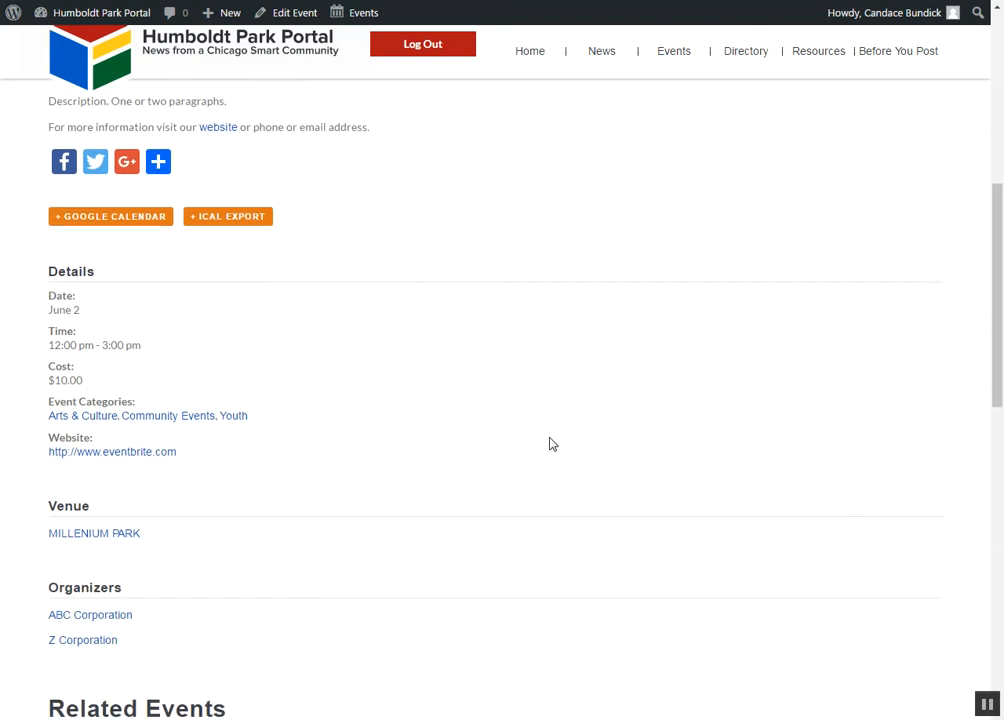
{"action": "scroll", "coordinate": [560, 430], "scroll_direction": "up", "scroll_amount": 3}
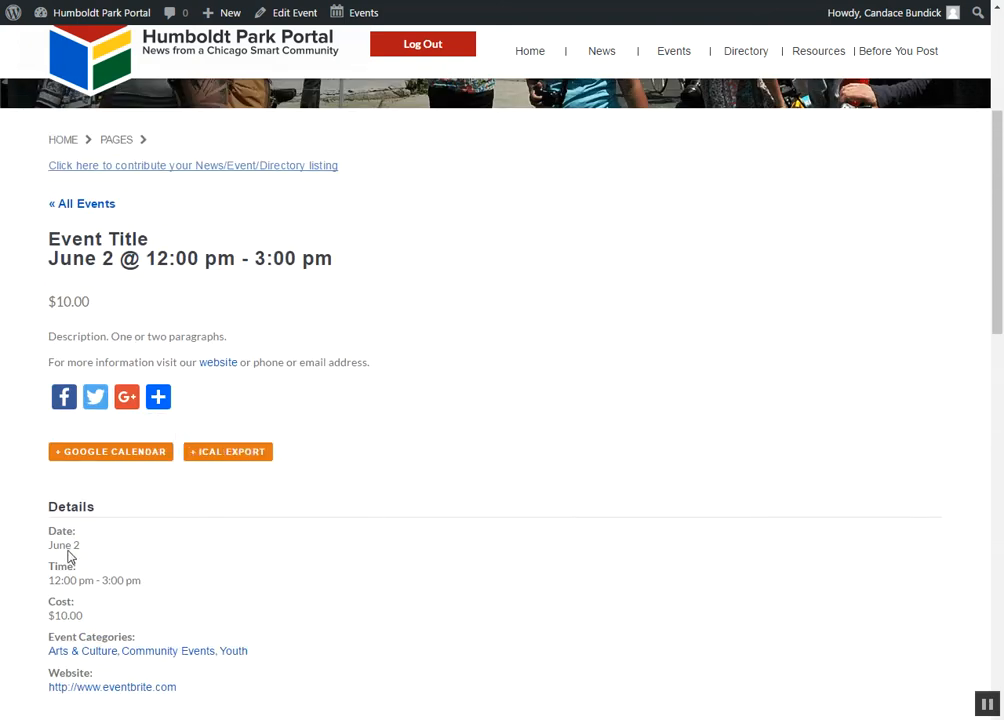
{"action": "scroll", "coordinate": [70, 560], "scroll_direction": "down", "scroll_amount": 3}
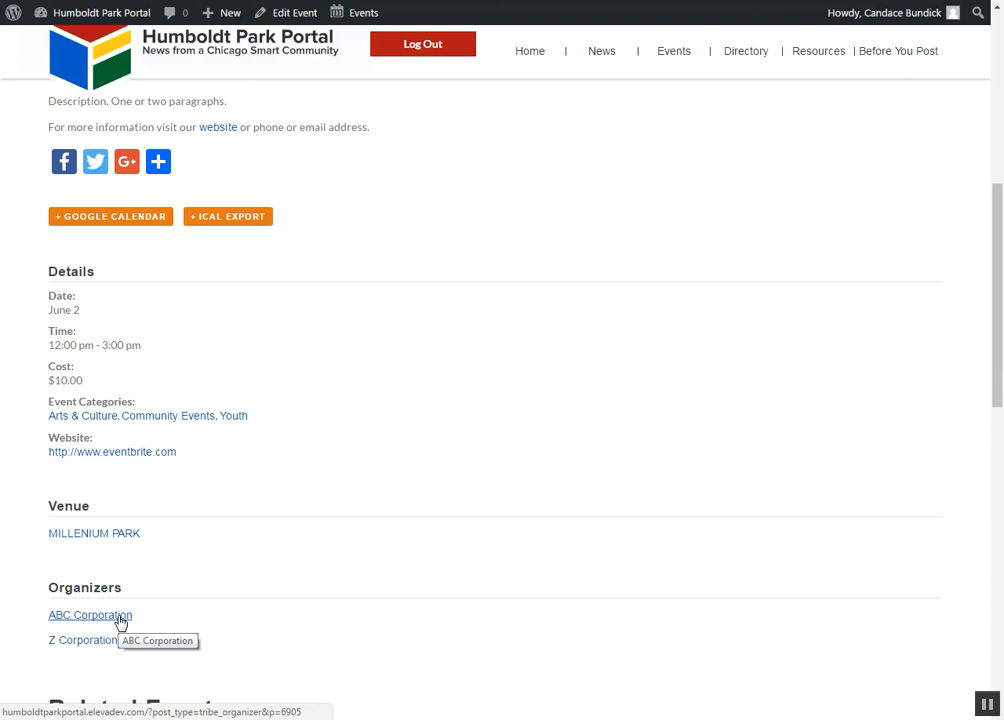
{"action": "scroll", "coordinate": [120, 622], "scroll_direction": "down", "scroll_amount": 2}
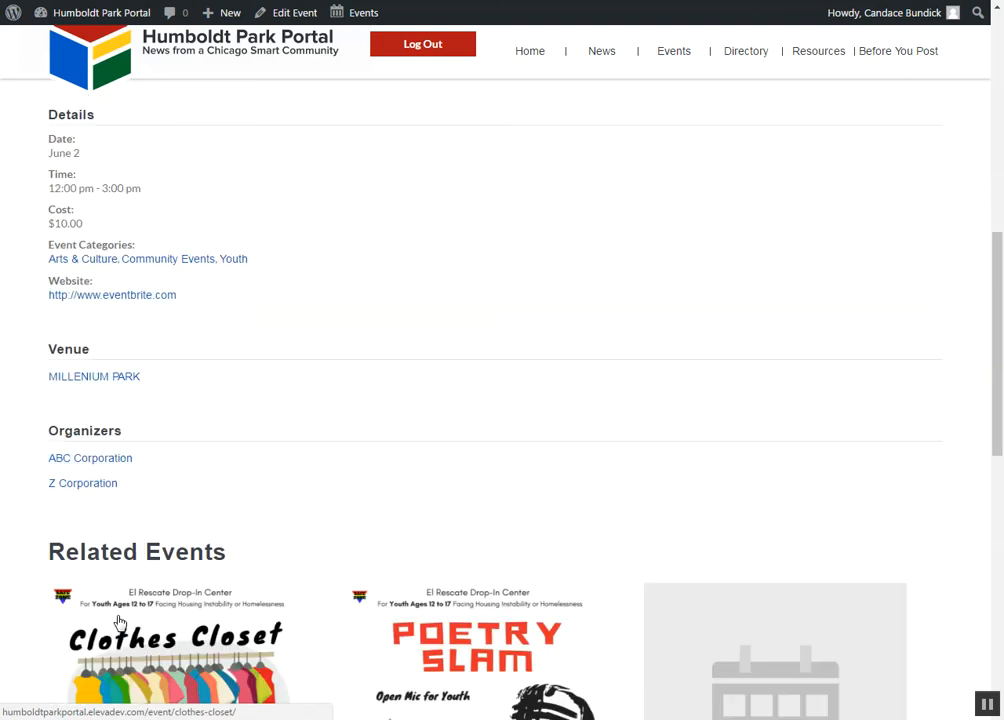
{"action": "scroll", "coordinate": [140, 470], "scroll_direction": "down", "scroll_amount": 3}
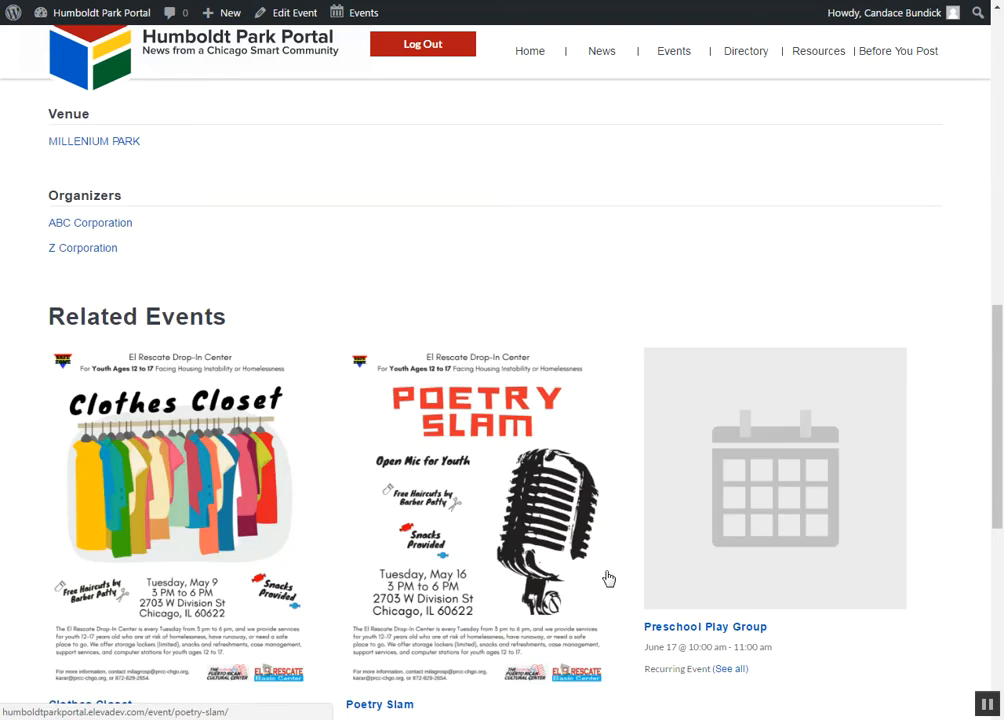
{"action": "scroll", "coordinate": [522, 590], "scroll_direction": "down", "scroll_amount": 1}
{"action": "scroll", "coordinate": [250, 640], "scroll_direction": "down", "scroll_amount": 2}
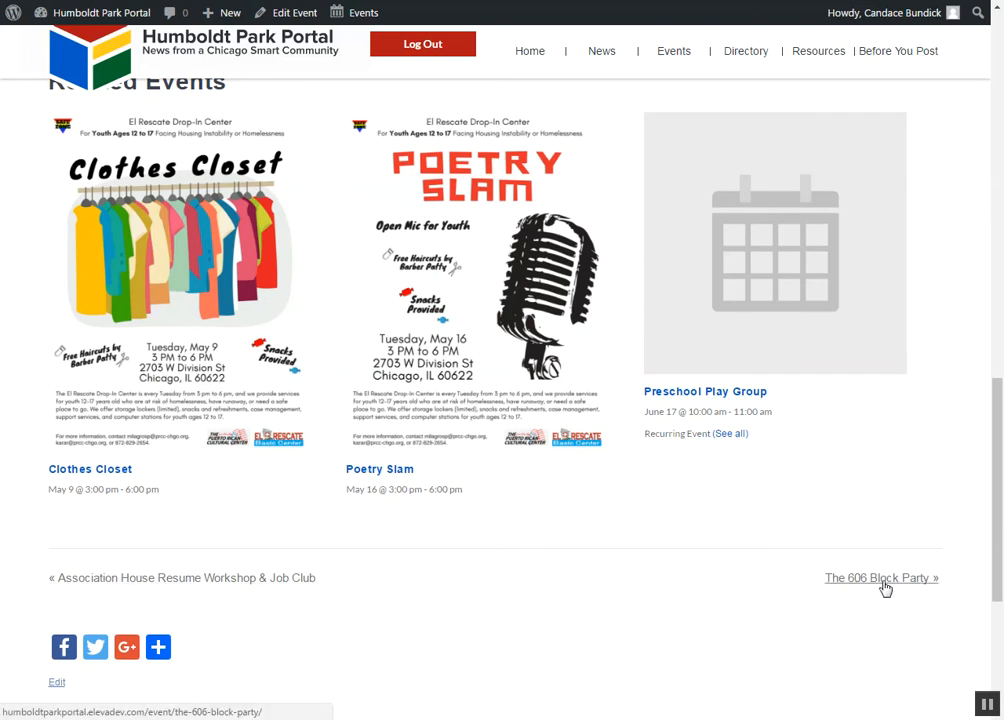
{"action": "scroll", "coordinate": [480, 570], "scroll_direction": "down", "scroll_amount": 1}
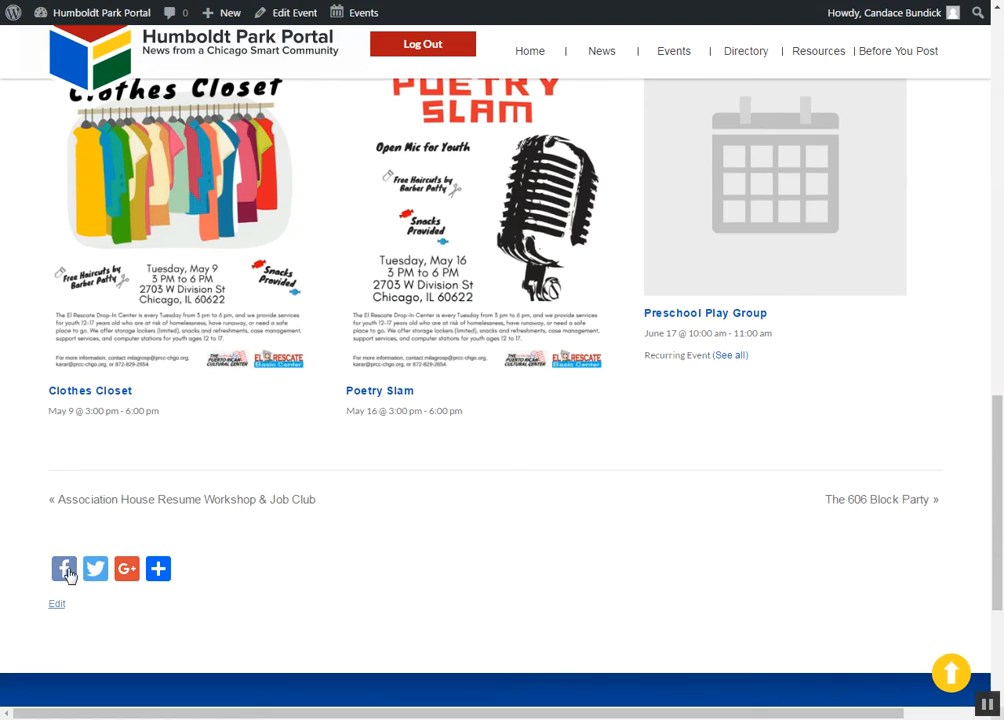
{"action": "scroll", "coordinate": [513, 529], "scroll_direction": "up", "scroll_amount": 12}
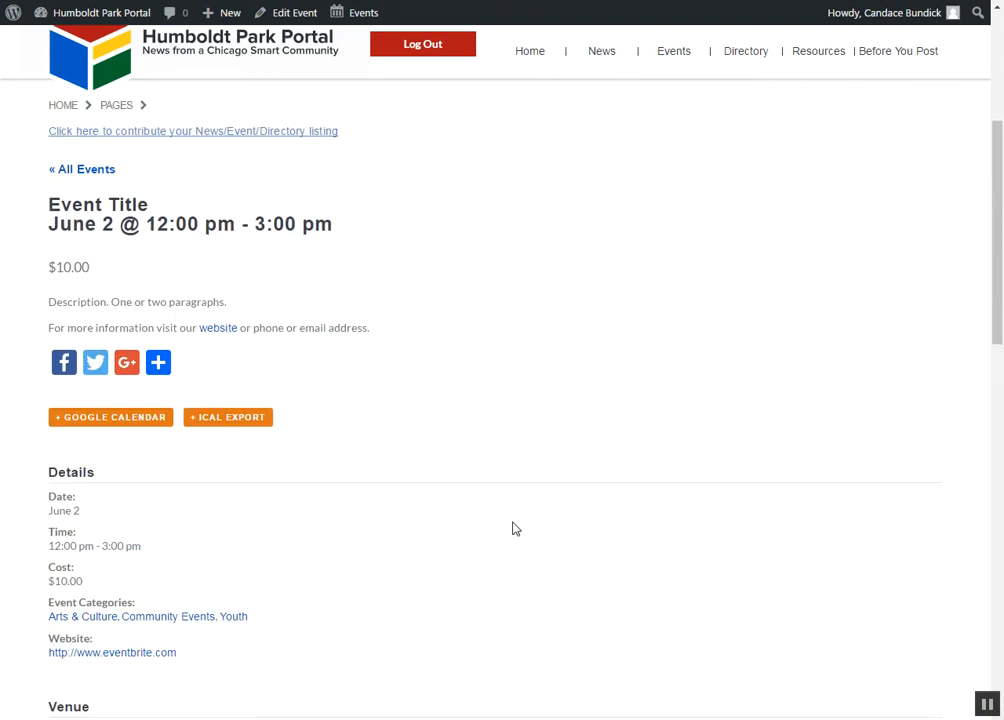
{"action": "scroll", "coordinate": [511, 522], "scroll_direction": "down", "scroll_amount": 4}
{"action": "scroll", "coordinate": [576, 506], "scroll_direction": "up", "scroll_amount": 4}
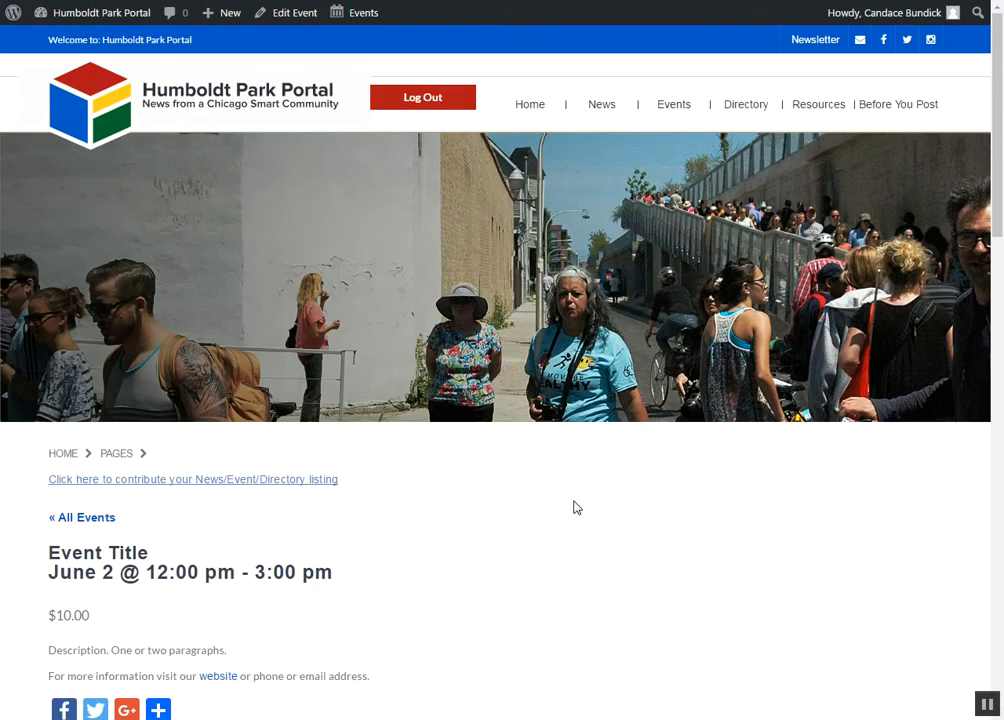
{"action": "scroll", "coordinate": [570, 496], "scroll_direction": "down", "scroll_amount": 4}
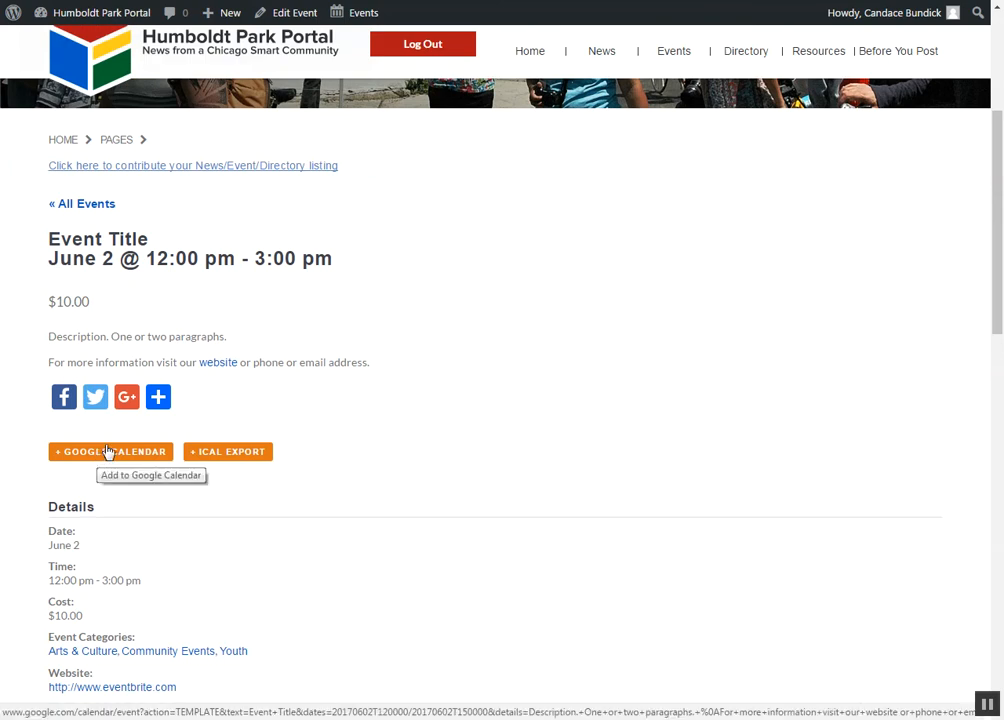
{"action": "scroll", "coordinate": [367, 410], "scroll_direction": "up", "scroll_amount": 3}
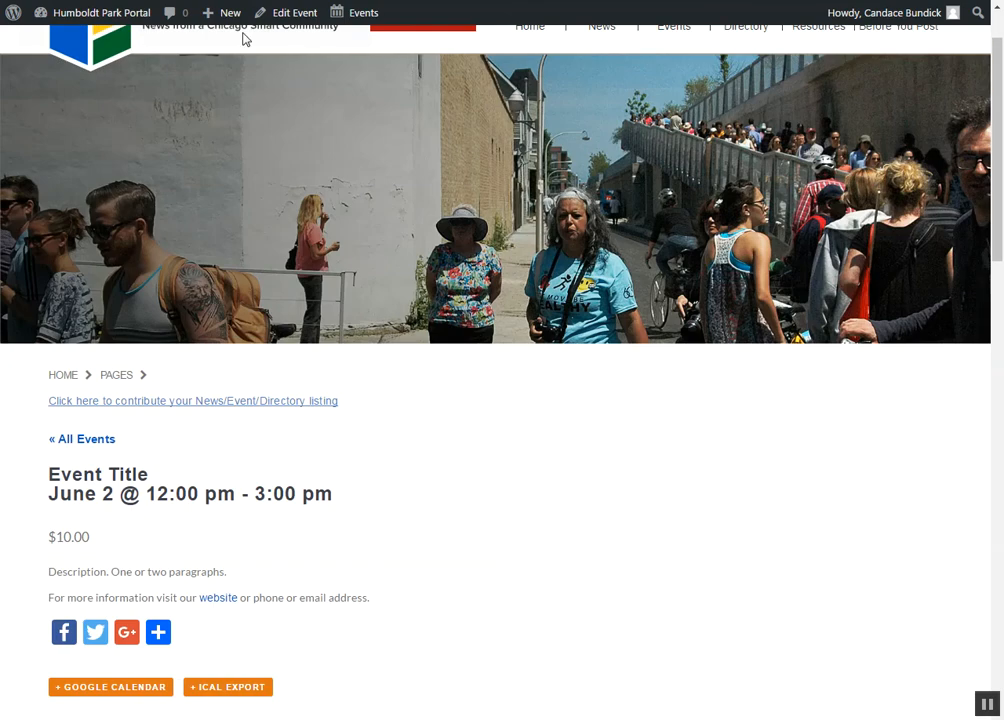
{"action": "key", "text": "ctrl+w"}
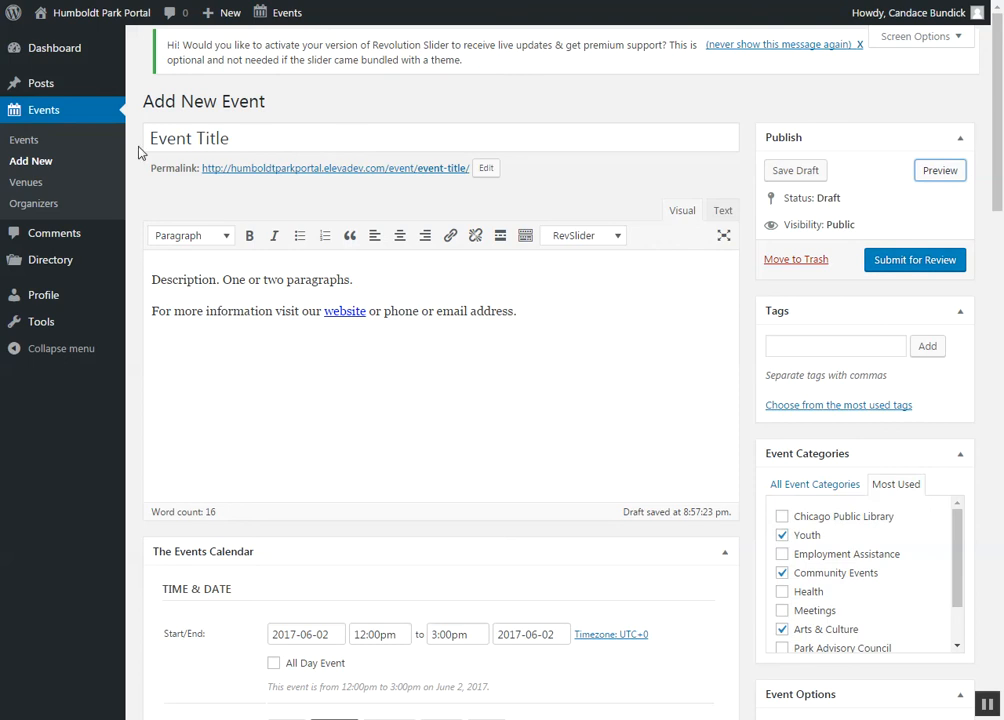
Step: Stay on the event form instead of leaving it with unsaved changes, and save the event as a draft
{"action": "left_click", "coordinate": [38, 117]}
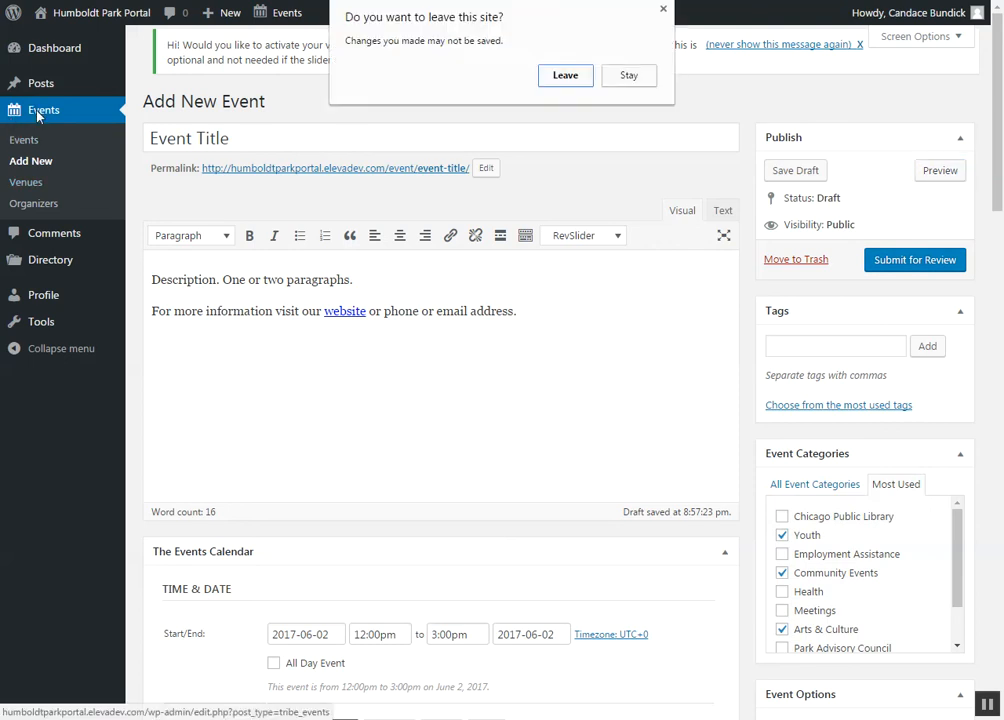
{"action": "left_click", "coordinate": [629, 77]}
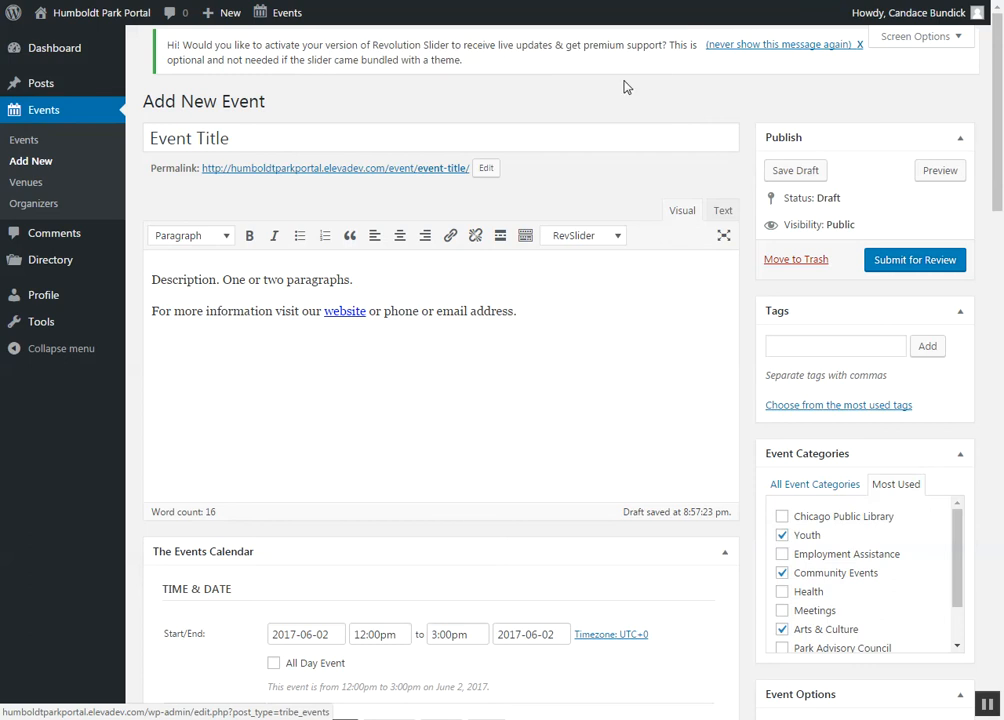
{"action": "left_click", "coordinate": [781, 176]}
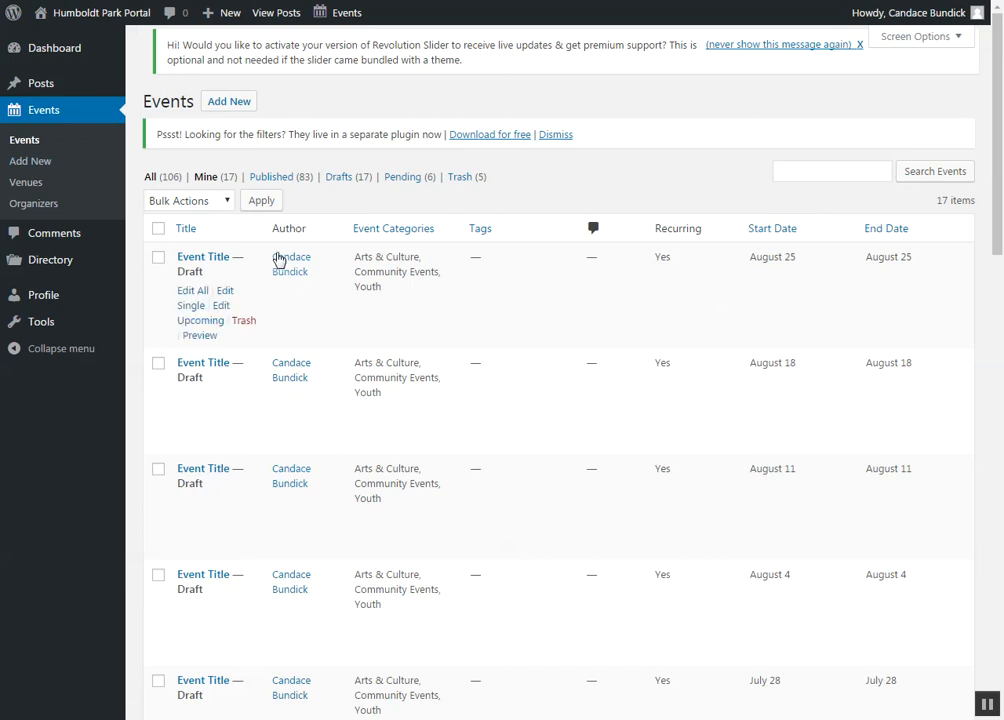
Step: Limit the events list to the account's own events and look through the draft's recurring occurrences
{"action": "left_click", "coordinate": [212, 178]}
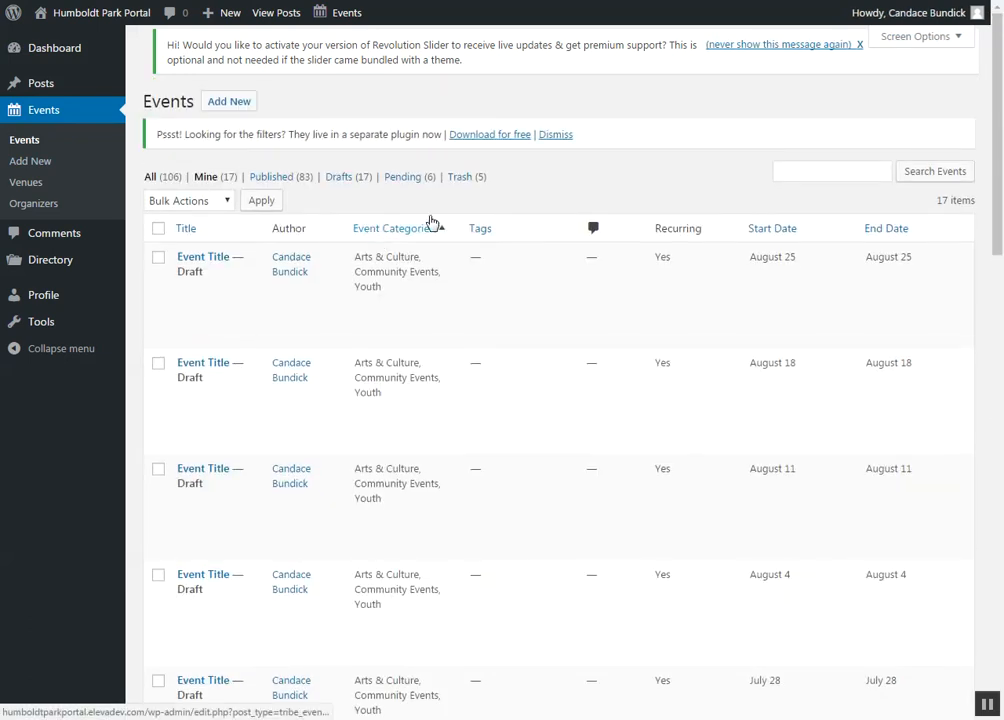
{"action": "scroll", "coordinate": [778, 408], "scroll_direction": "down", "scroll_amount": 4}
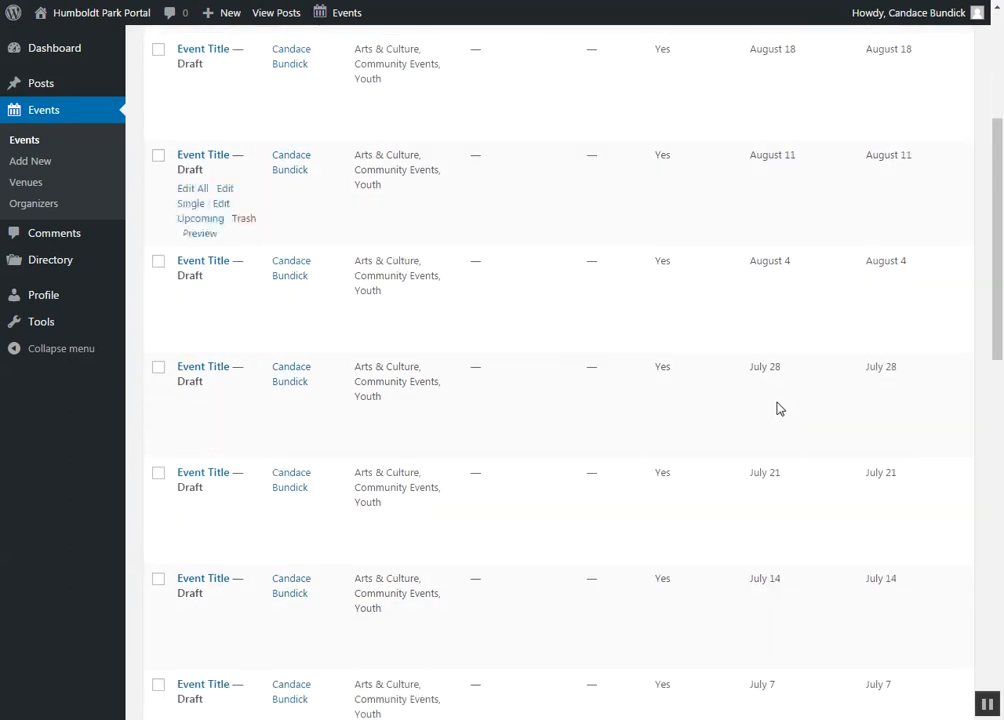
Step: Examine the start dates and edit, trash and preview options of the draft's weekly occurrences between June 2 and August 25
{"action": "scroll", "coordinate": [778, 408], "scroll_direction": "down", "scroll_amount": 3}
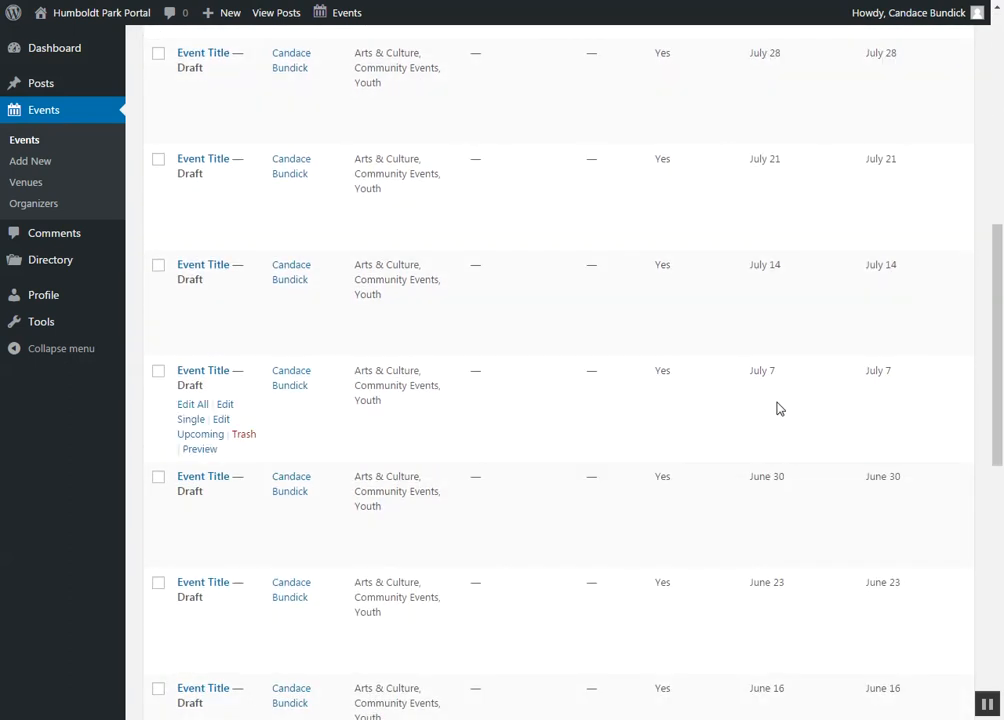
{"action": "scroll", "coordinate": [778, 408], "scroll_direction": "down", "scroll_amount": 1}
{"action": "scroll", "coordinate": [778, 408], "scroll_direction": "up", "scroll_amount": 4}
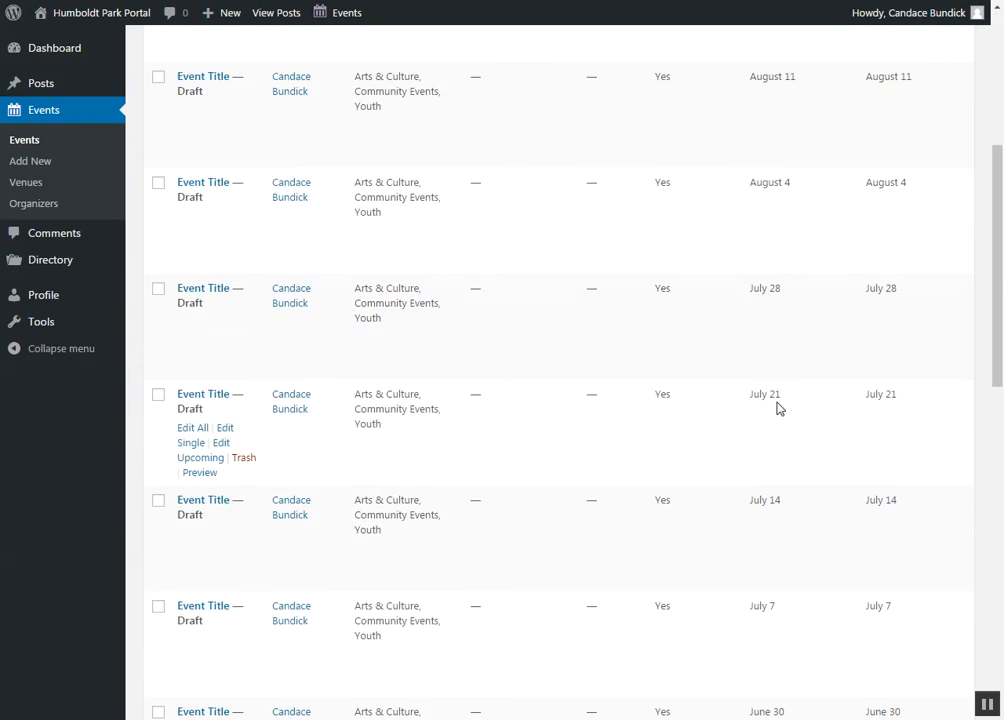
{"action": "scroll", "coordinate": [778, 408], "scroll_direction": "up", "scroll_amount": 3}
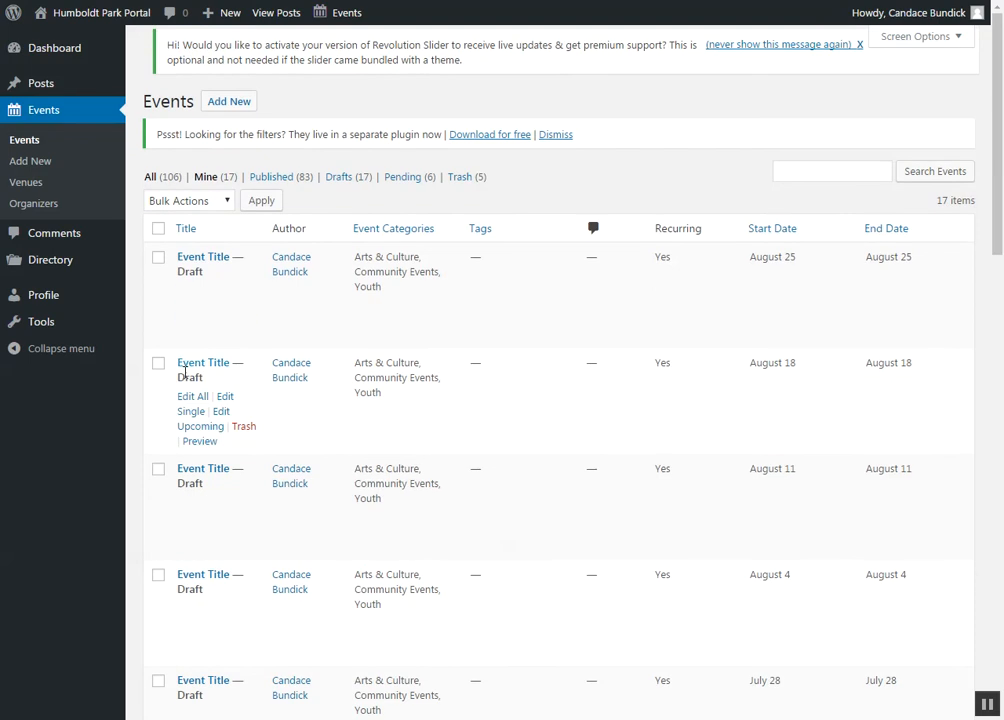
{"action": "scroll", "coordinate": [180, 380], "scroll_direction": "down", "scroll_amount": 3}
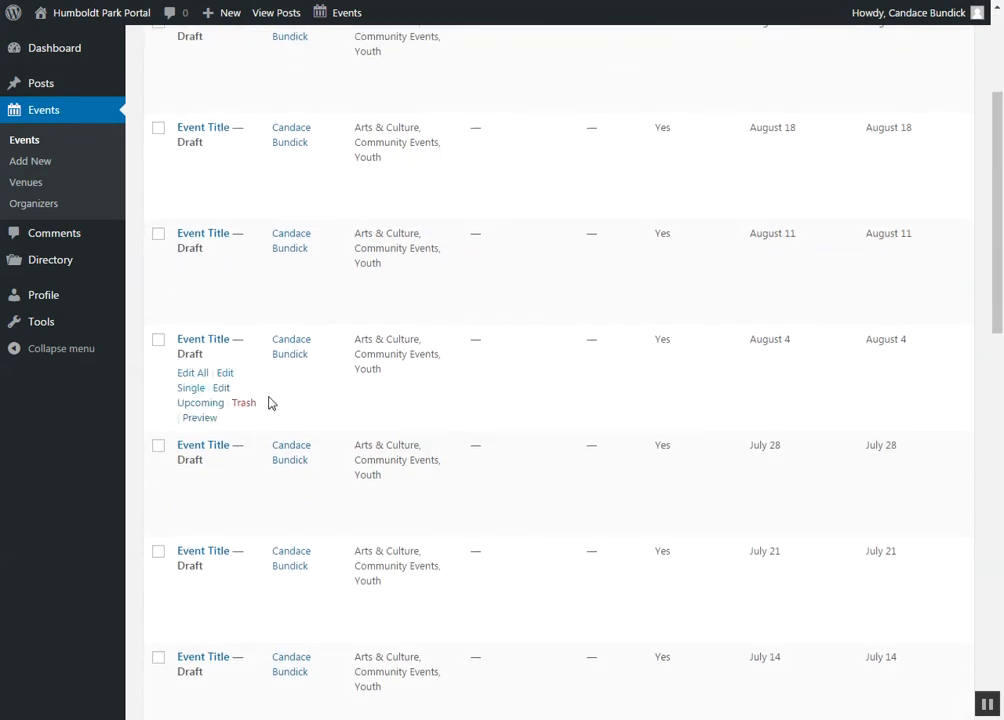
{"action": "scroll", "coordinate": [269, 402], "scroll_direction": "down", "scroll_amount": 2}
{"action": "scroll", "coordinate": [248, 500], "scroll_direction": "down", "scroll_amount": 3}
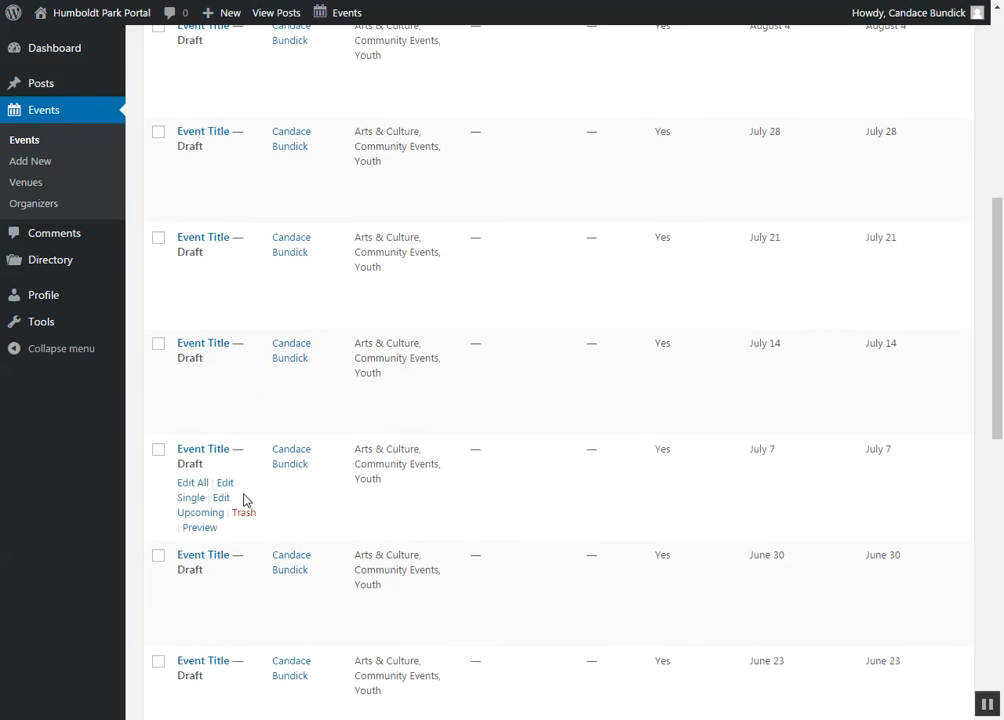
{"action": "scroll", "coordinate": [314, 506], "scroll_direction": "down", "scroll_amount": 1}
{"action": "scroll", "coordinate": [314, 506], "scroll_direction": "down", "scroll_amount": 1}
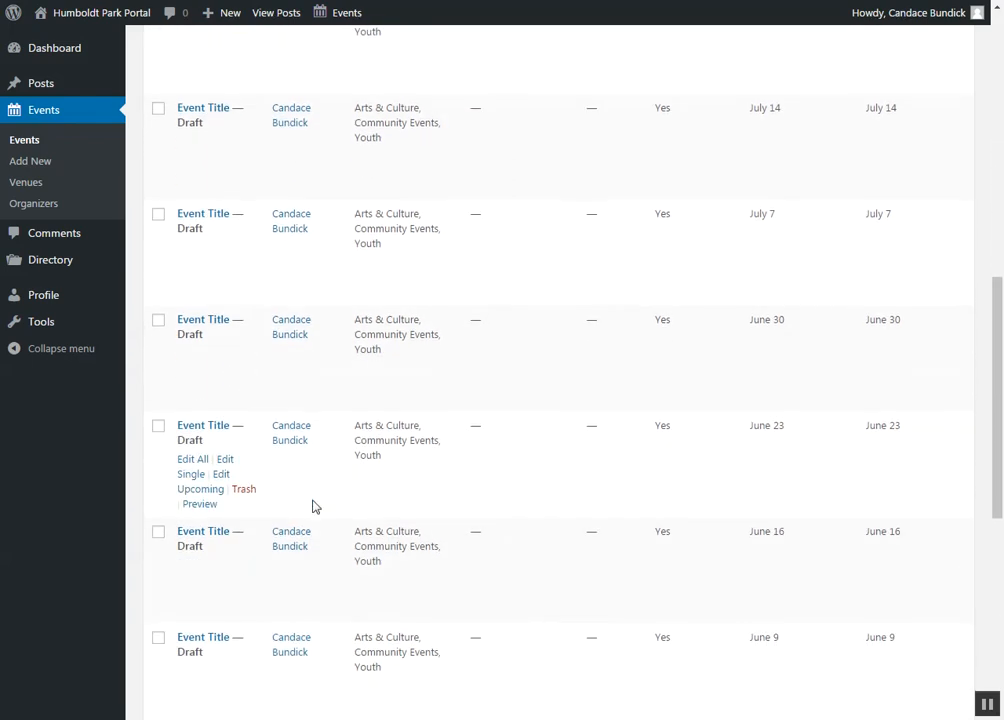
{"action": "scroll", "coordinate": [314, 507], "scroll_direction": "down", "scroll_amount": 4}
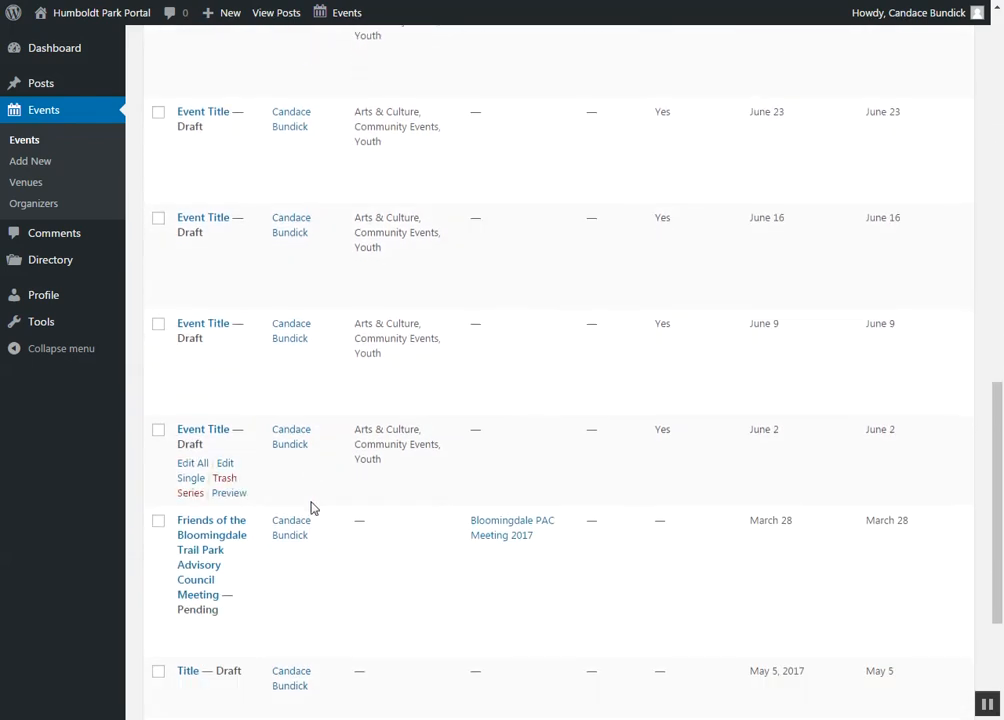
{"action": "scroll", "coordinate": [720, 457], "scroll_direction": "up", "scroll_amount": 2}
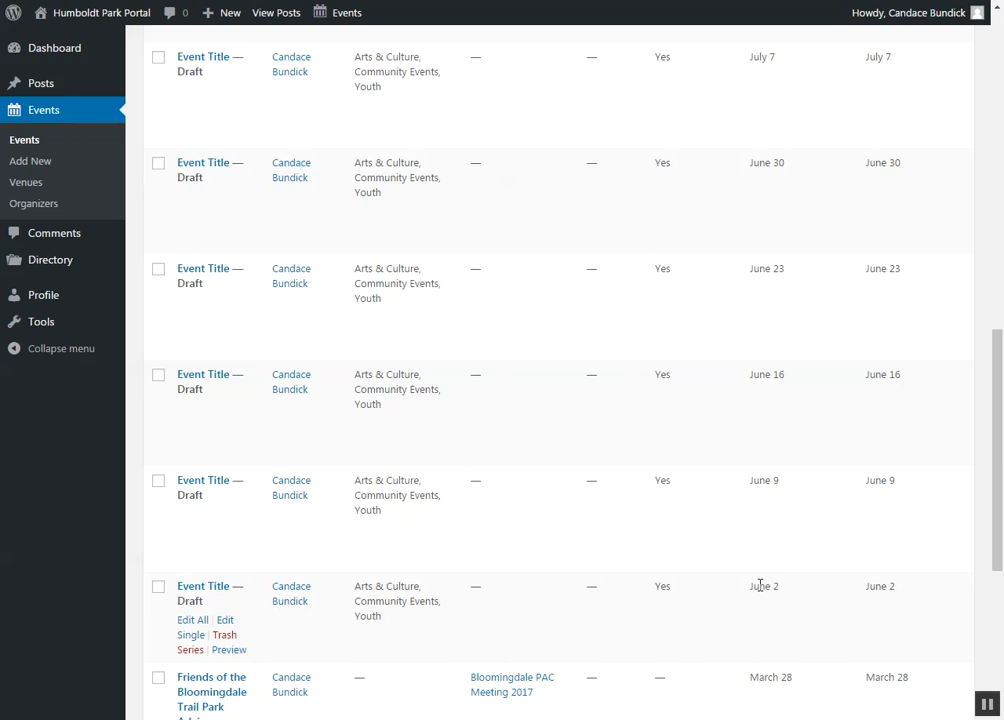
{"action": "scroll", "coordinate": [760, 590], "scroll_direction": "up", "scroll_amount": 10}
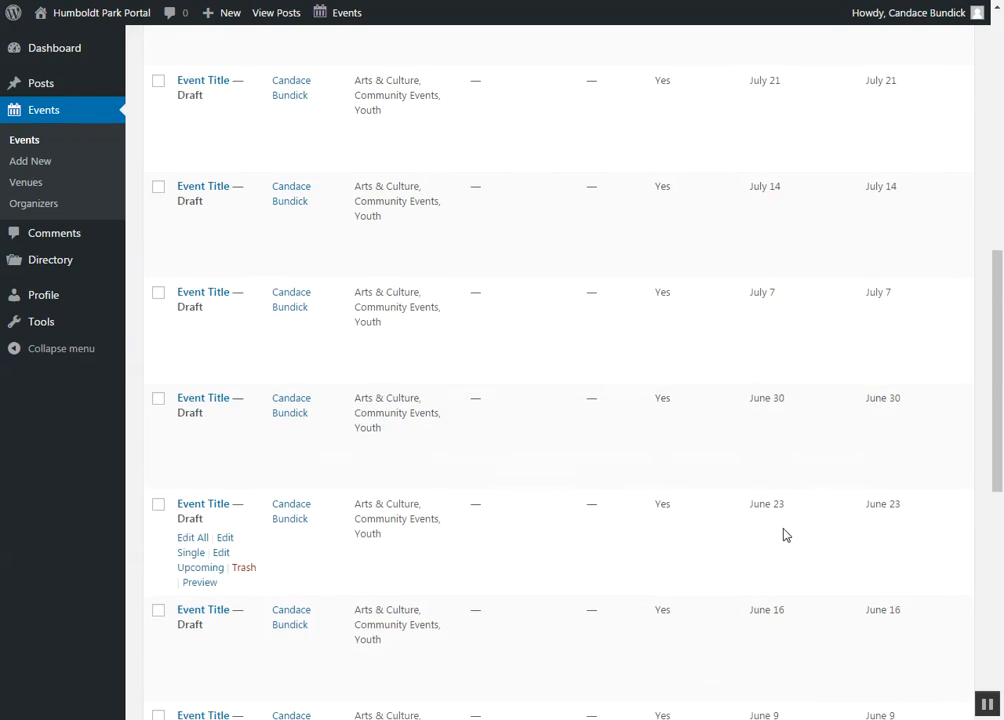
{"action": "scroll", "coordinate": [770, 487], "scroll_direction": "up", "scroll_amount": 2}
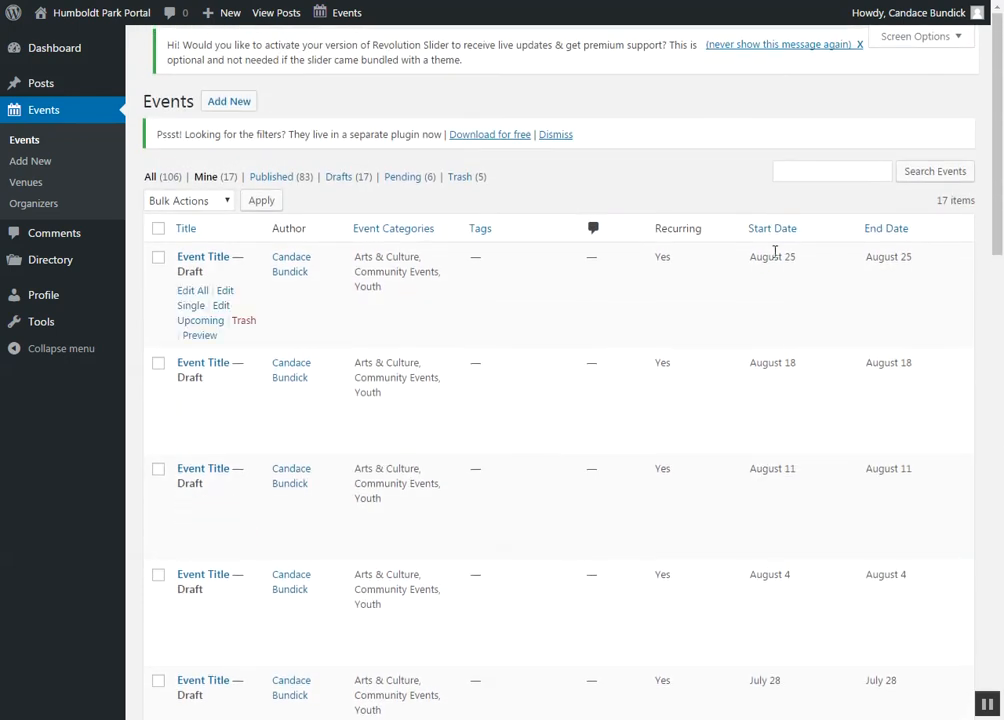
Step: Open all events in the series for editing from the June 2 occurrence and add the paragraph "More information." to the end of the description
{"action": "scroll", "coordinate": [708, 401], "scroll_direction": "down", "scroll_amount": 1}
{"action": "scroll", "coordinate": [727, 394], "scroll_direction": "down", "scroll_amount": 10}
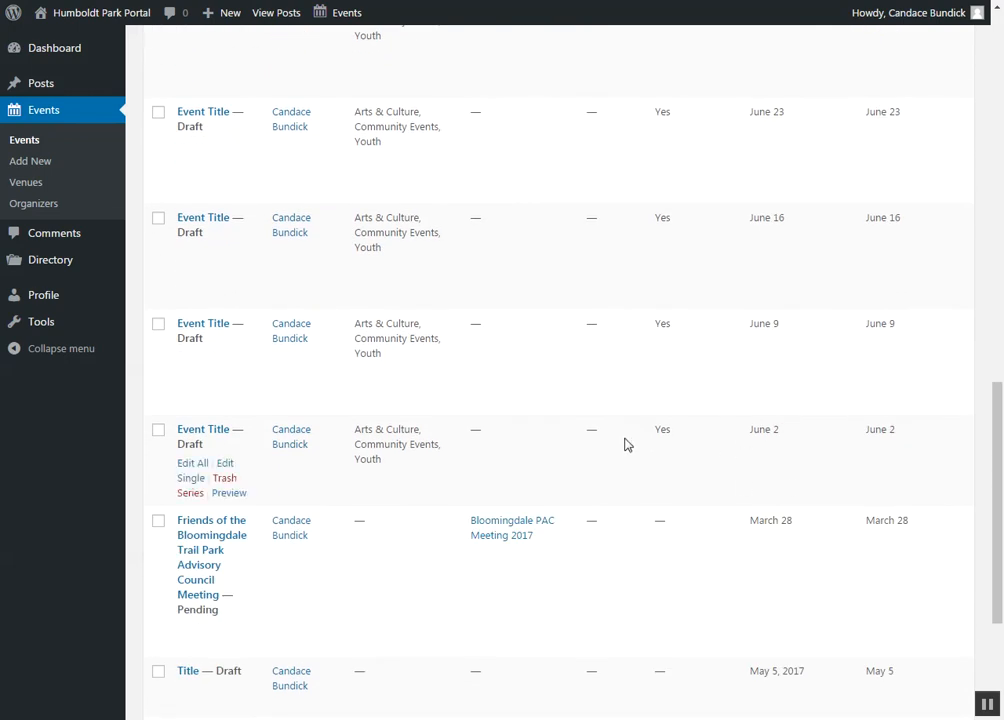
{"action": "left_click", "coordinate": [195, 464]}
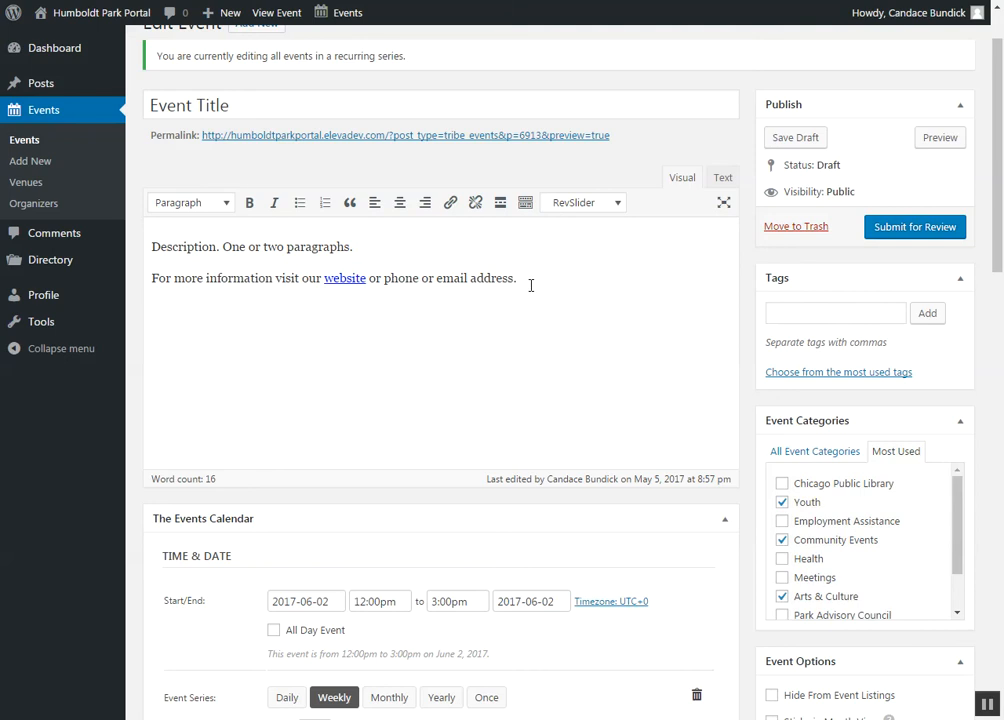
{"action": "type", "text": "More information."}
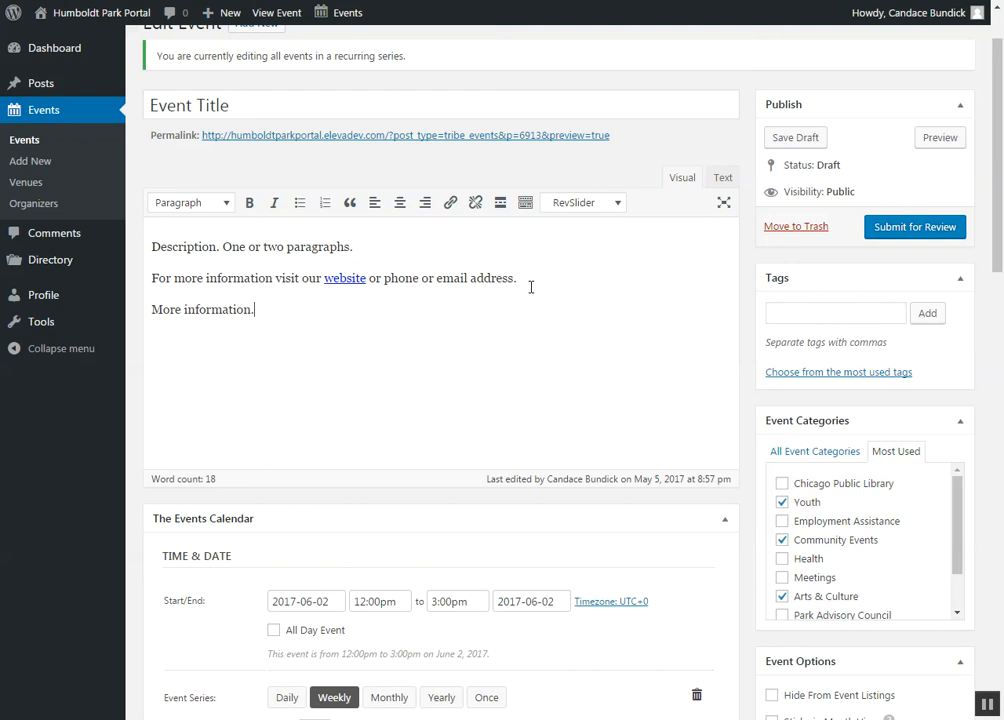
Step: Review the series' date, recurrence, venue and organizer settings and submit the event for review
{"action": "scroll", "coordinate": [385, 309], "scroll_direction": "down", "scroll_amount": 3}
{"action": "scroll", "coordinate": [405, 575], "scroll_direction": "down", "scroll_amount": 5}
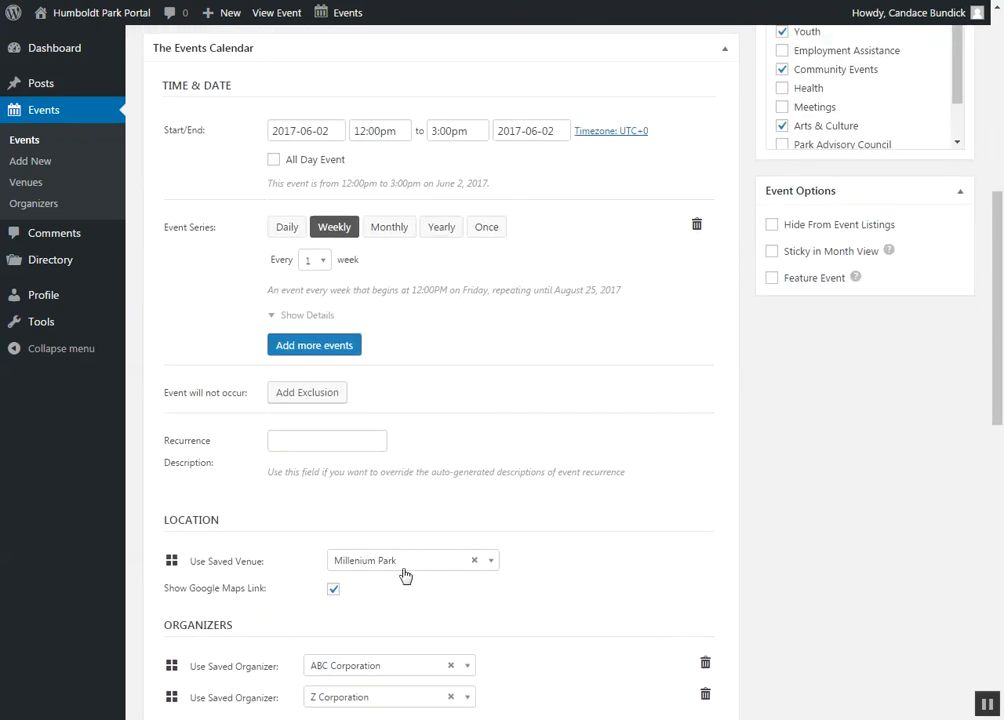
{"action": "scroll", "coordinate": [415, 555], "scroll_direction": "up", "scroll_amount": 5}
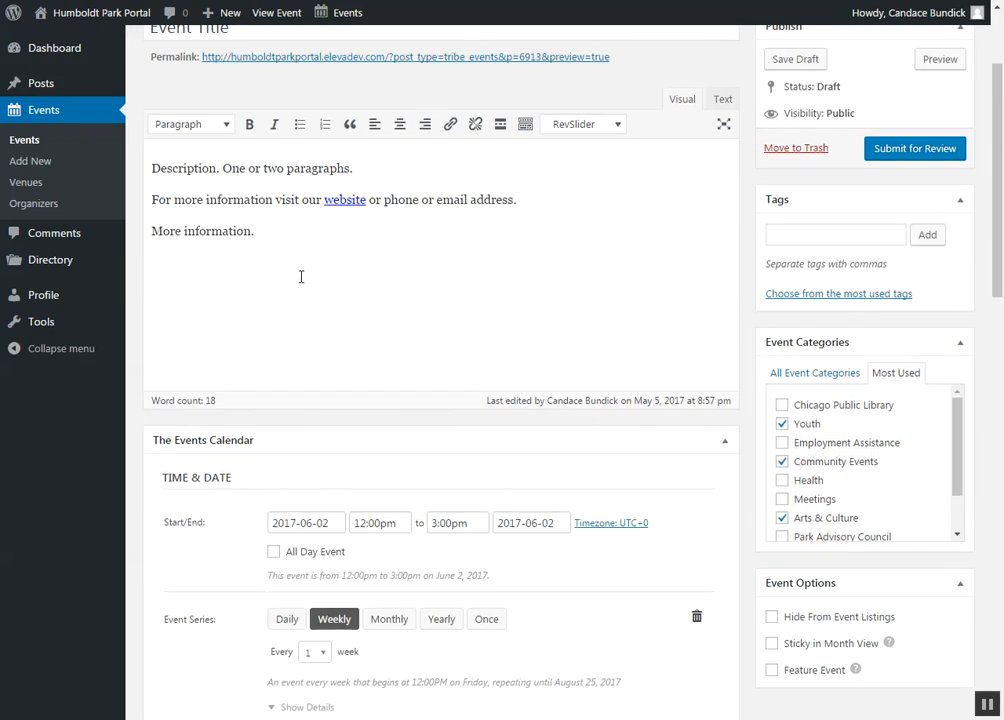
{"action": "scroll", "coordinate": [681, 282], "scroll_direction": "up", "scroll_amount": 3}
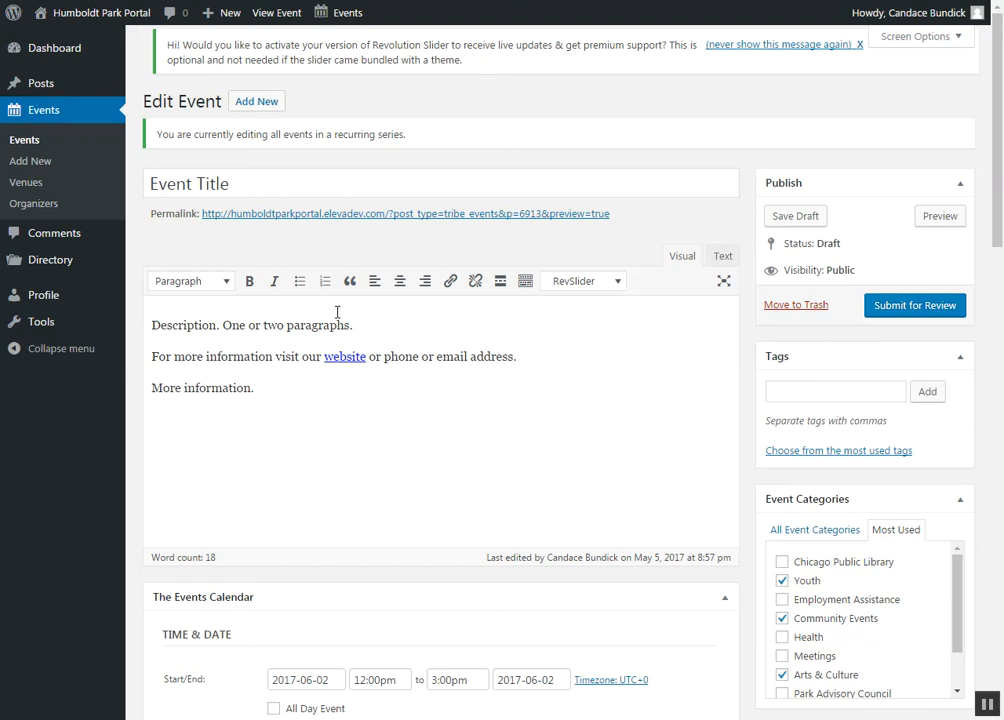
{"action": "left_click", "coordinate": [890, 312]}
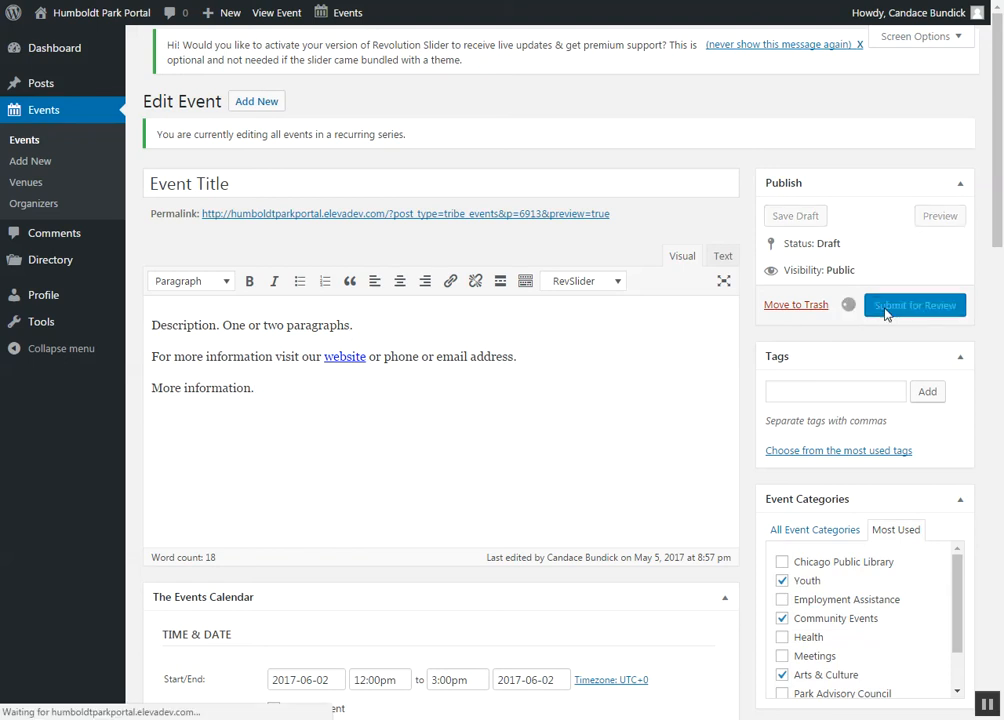